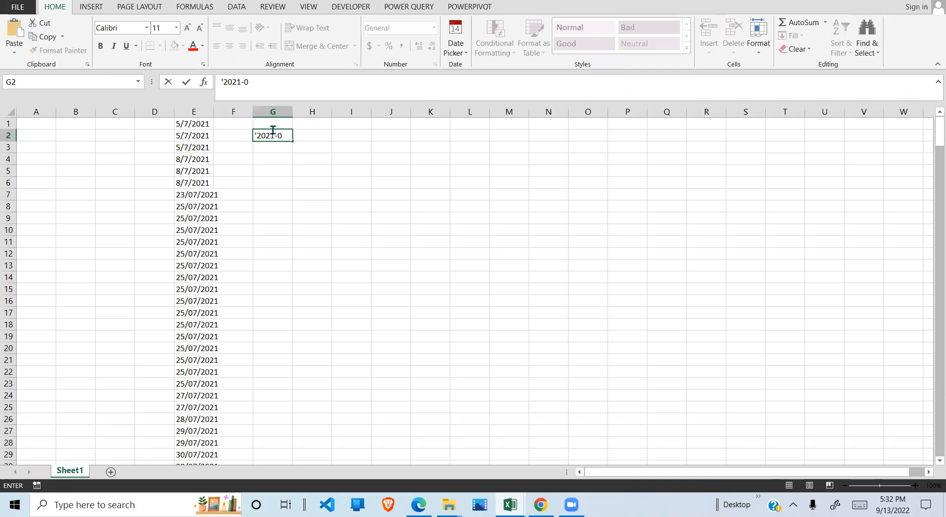
- Complete the sample date 2021-07-08 as text in cell G2
type("7-8")
key("BackSpace")
type("08")
key("Return")
- Widen column G to give the sample date in G2 more room
left_click(281, 132)
left_click(201, 144)
left_click(192, 133)
left_click_drag(191, 133, 194, 219)
left_click_drag(293, 111, 321, 107)
left_click(280, 135)
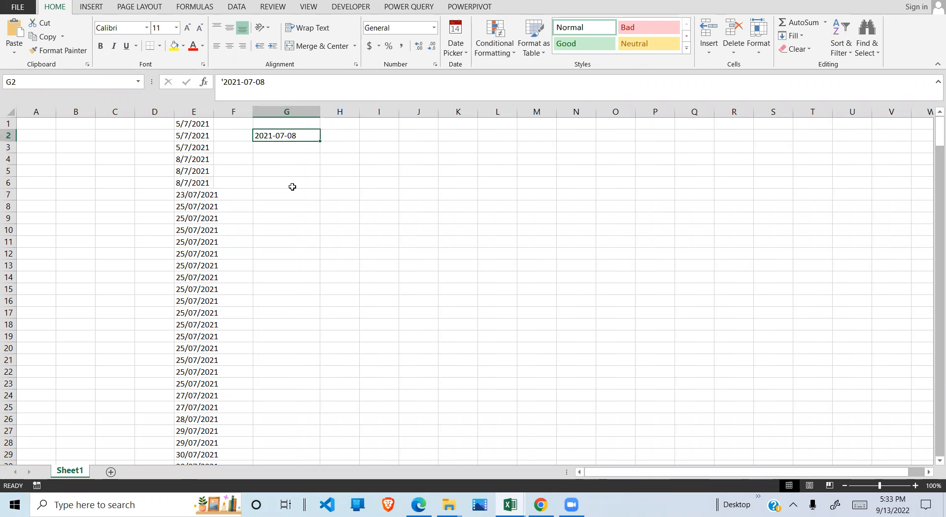
- Clear the sample date from cell G2
left_click(282, 229)
left_click_drag(195, 134, 196, 325)
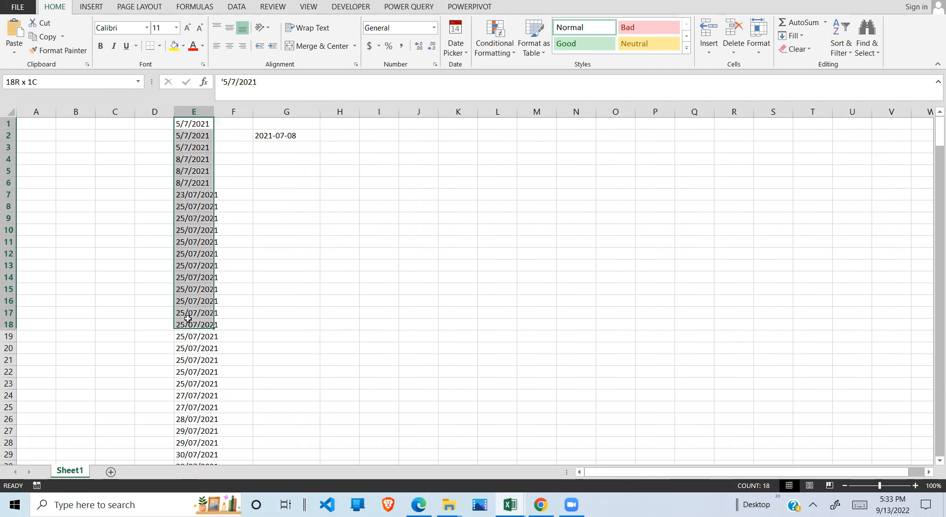
left_click(288, 311)
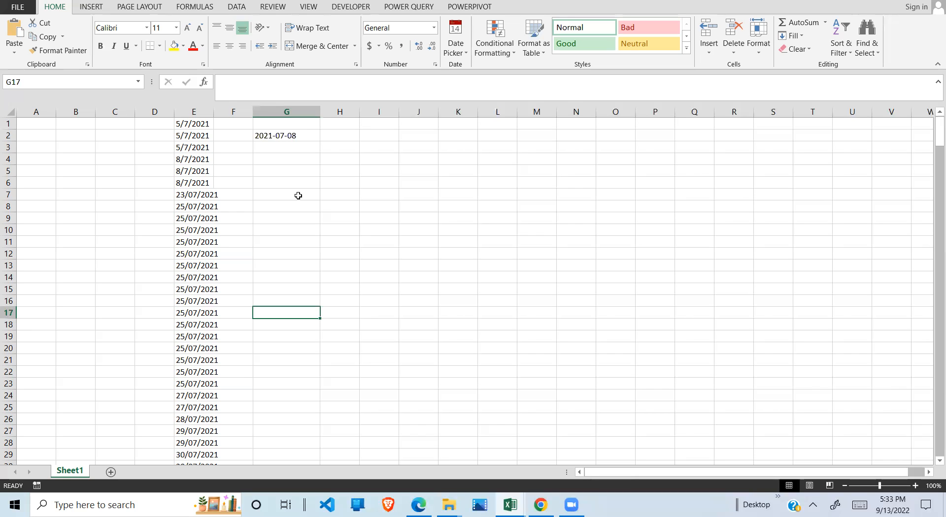
left_click(297, 136)
key("Delete")
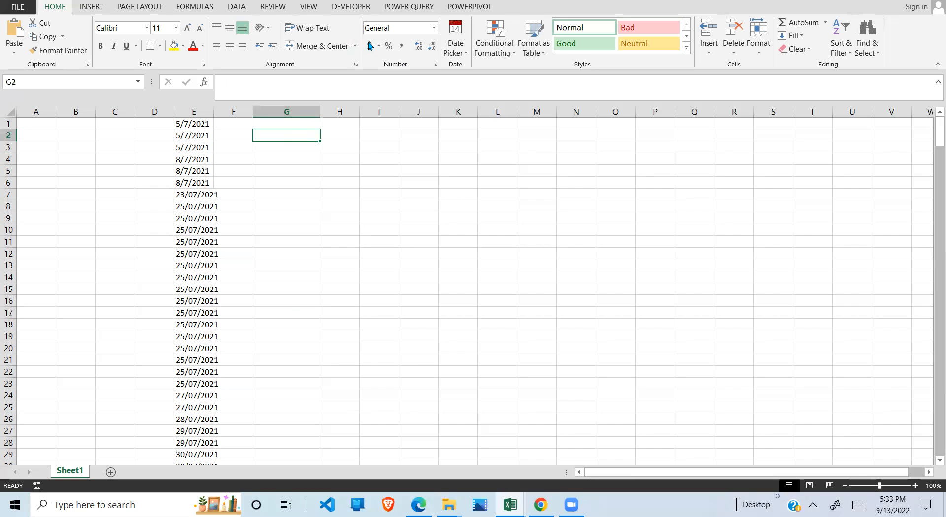
- Insert a blank cell above the first date in column E and enter the header "date" in it
left_click(396, 10)
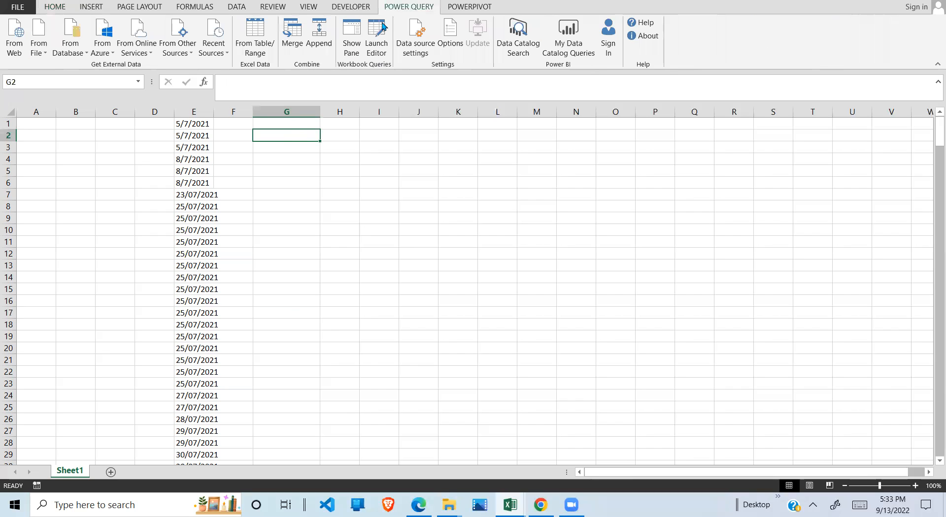
left_click(196, 194)
left_click(204, 124)
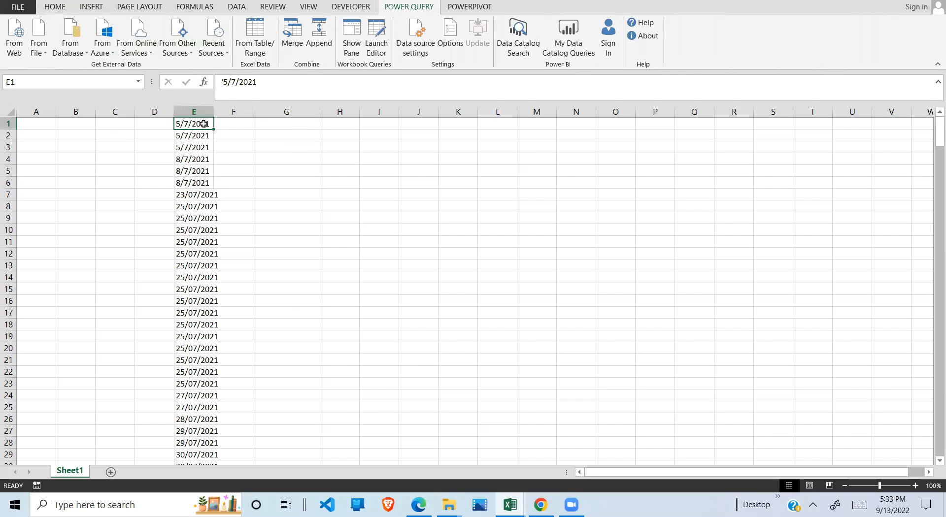
right_click(203, 124)
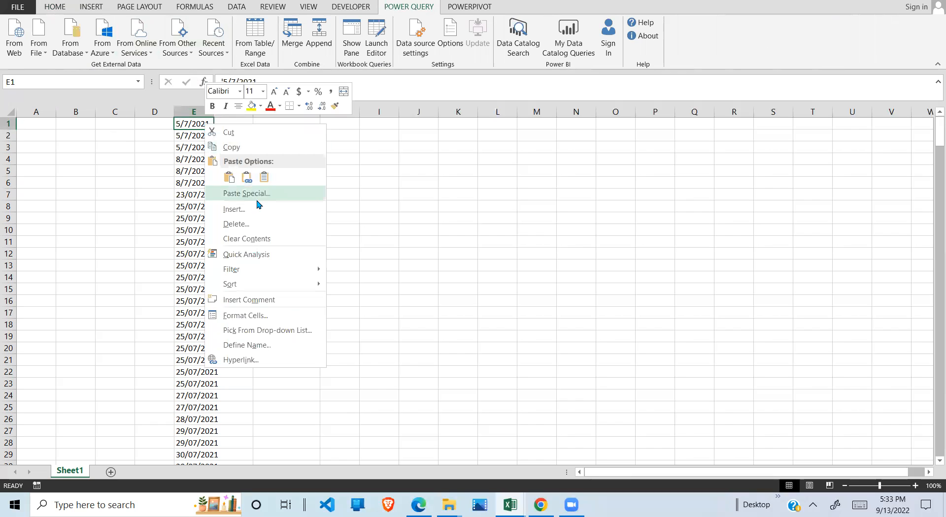
key("Escape")
left_click(215, 210)
left_click(207, 245)
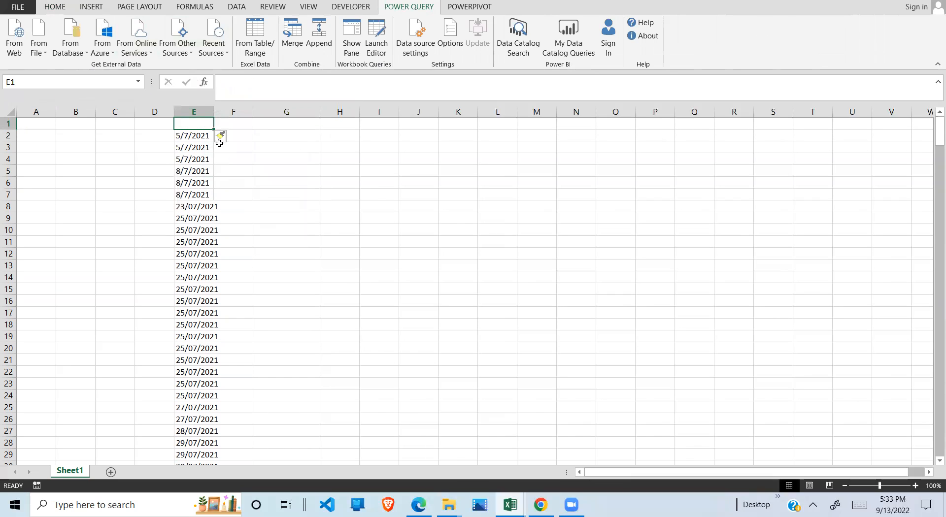
type("date")
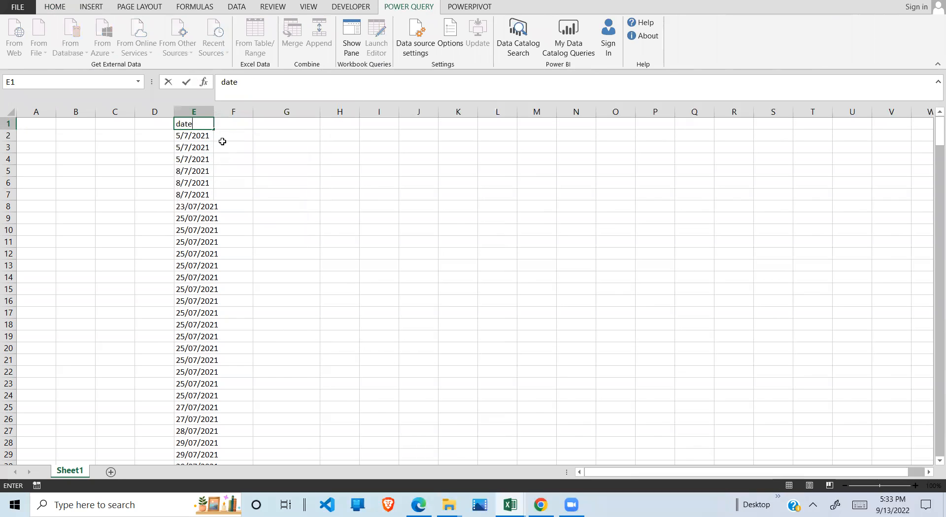
left_click(195, 194)
- Load the date list E1:E329 into the Power Query editor as a table with headers
left_click(207, 135)
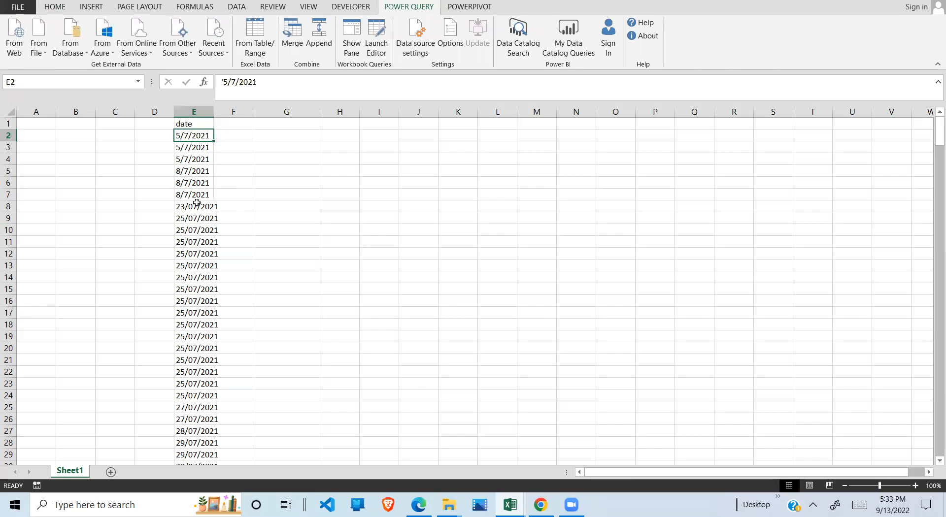
left_click(198, 203)
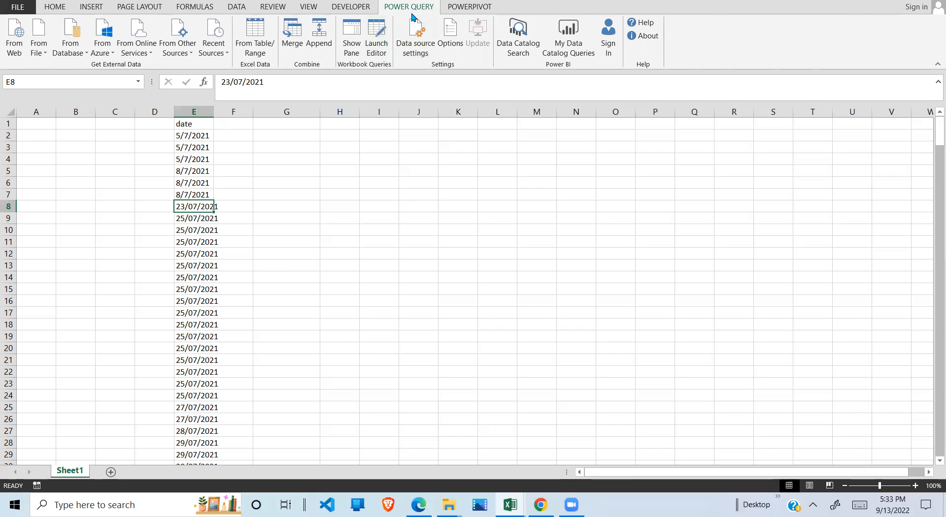
left_click(258, 44)
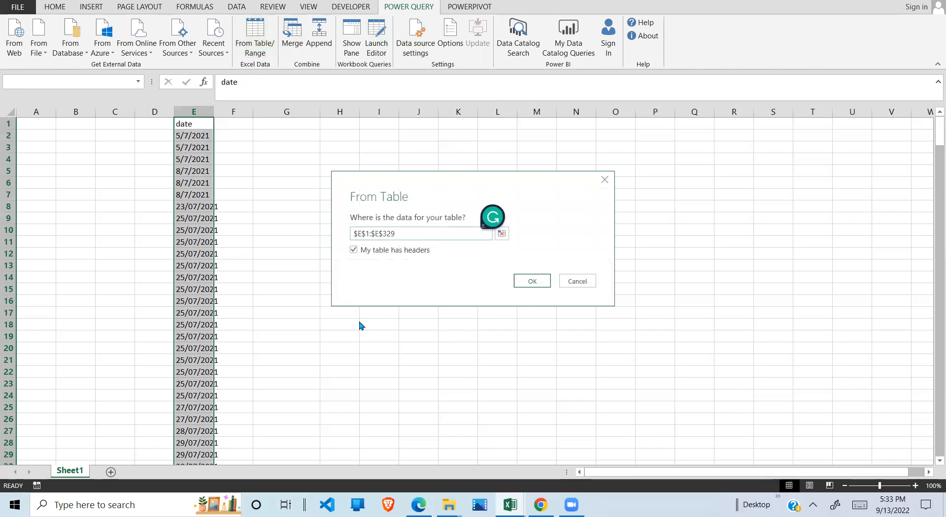
left_click(534, 285)
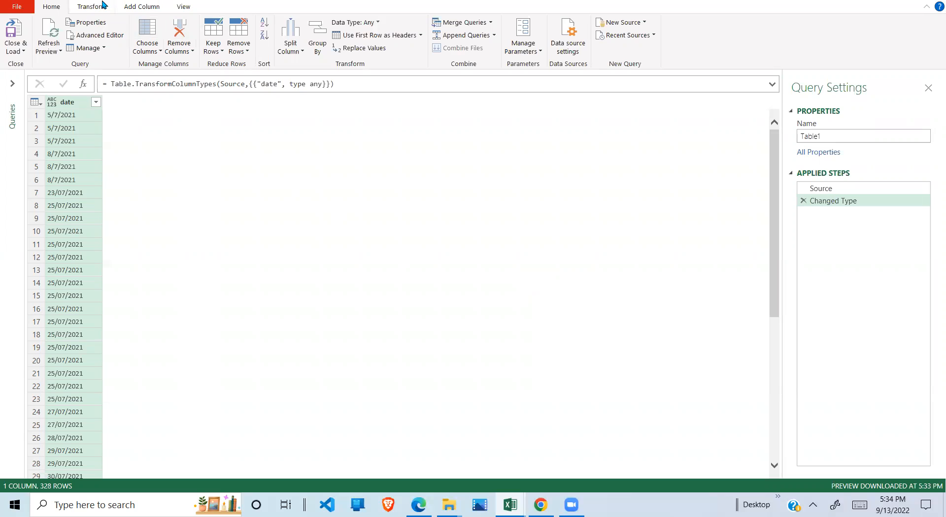
- Split the date column by the custom delimiter "/" at each occurrence of the delimiter
left_click(101, 6)
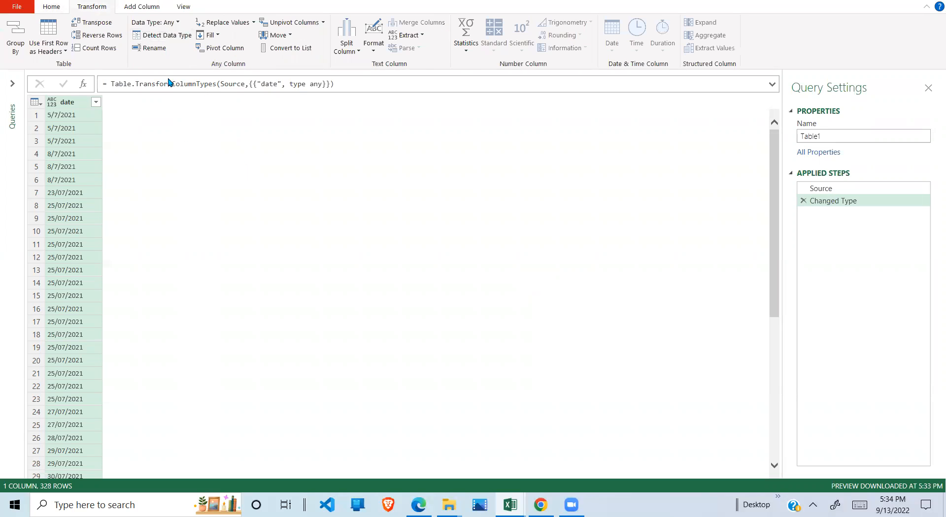
left_click(349, 47)
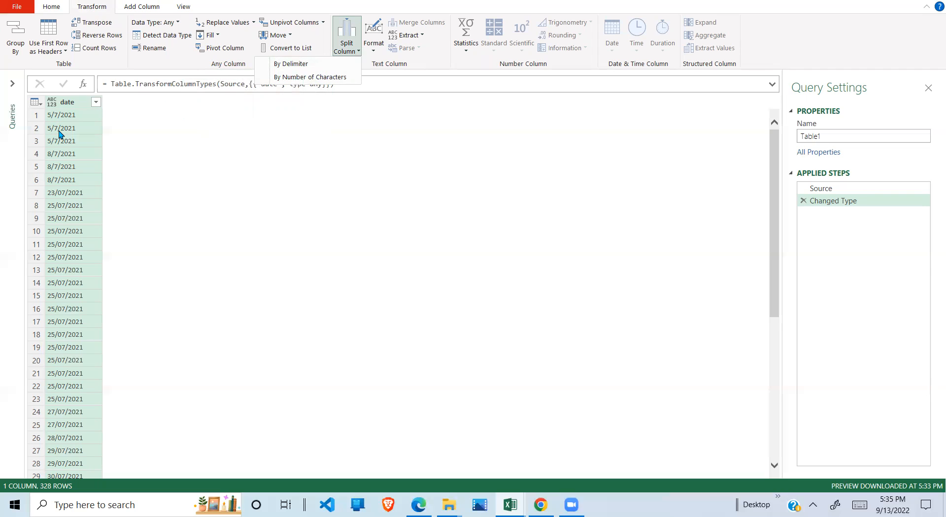
left_click(304, 66)
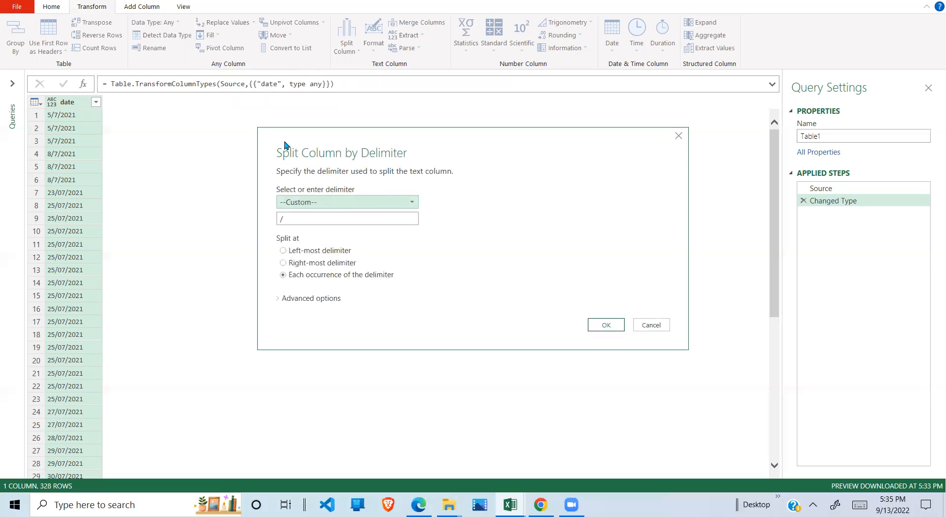
left_click(296, 218)
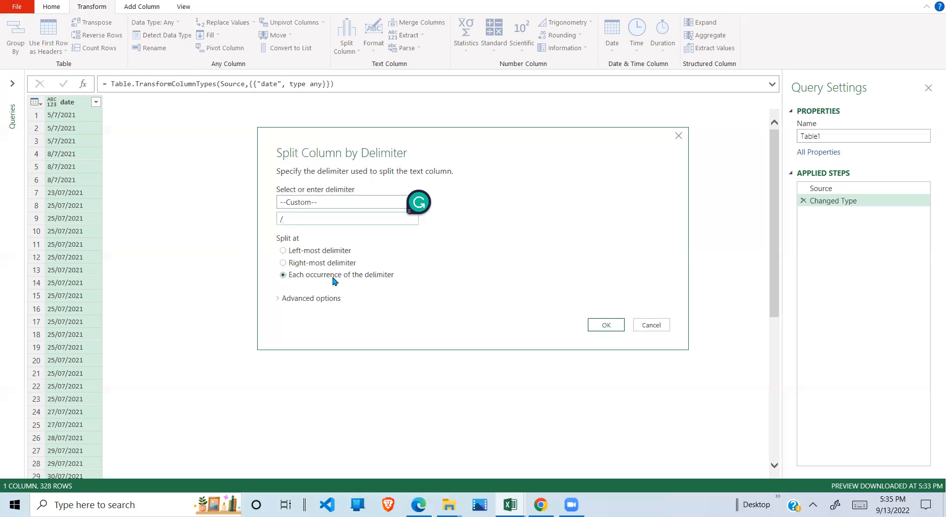
left_click(317, 306)
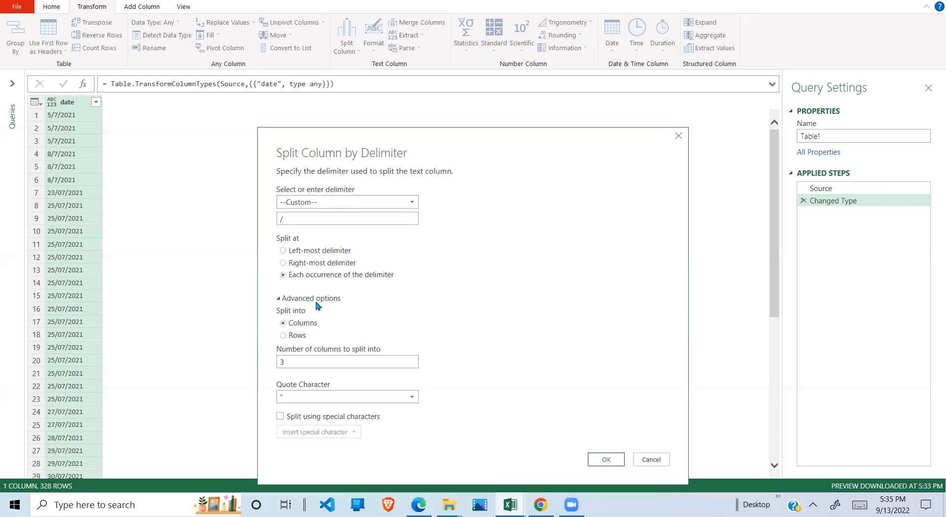
left_click(317, 302)
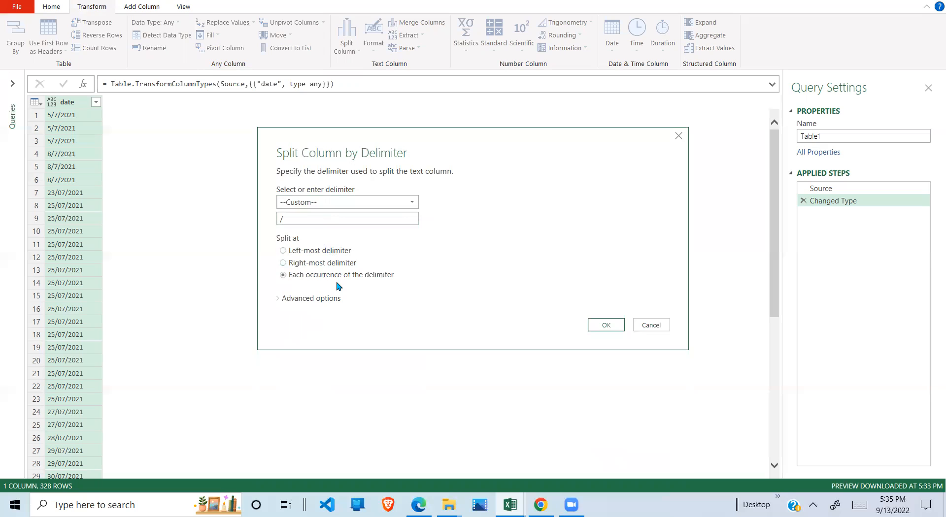
left_click(602, 326)
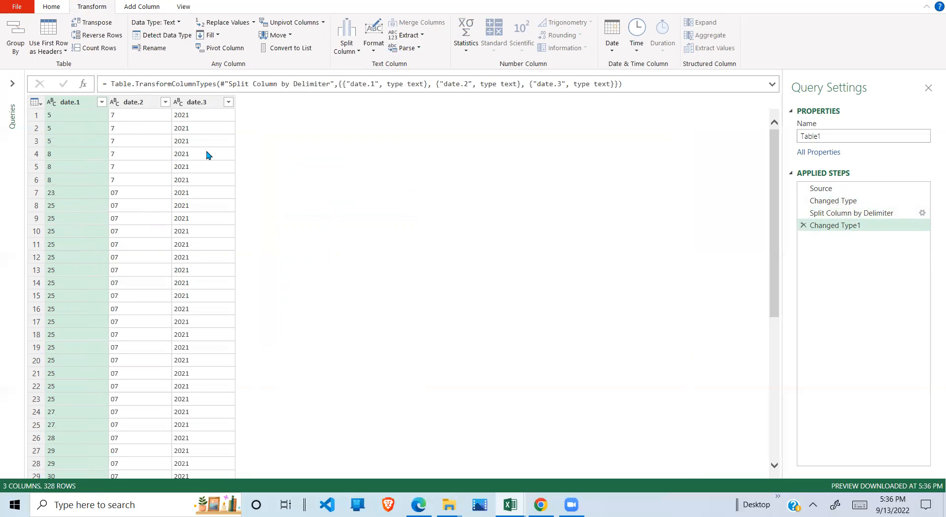
- Rename the three split columns day, month and year
double_click(83, 107)
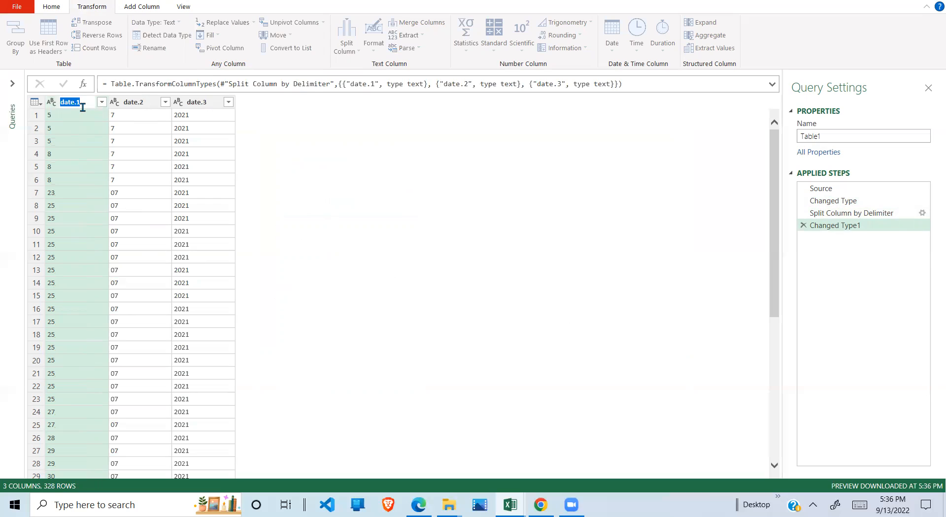
type("day")
double_click(136, 103)
type("month")
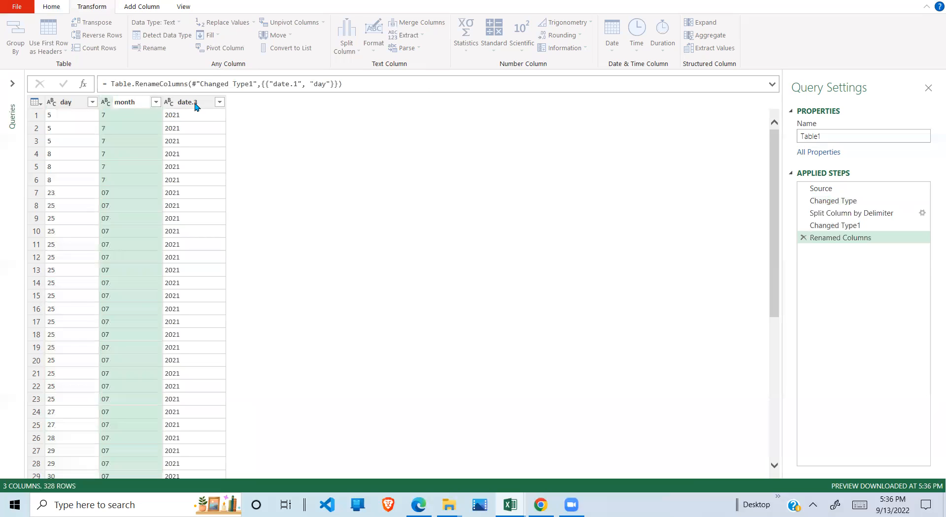
key("Return")
double_click(196, 102)
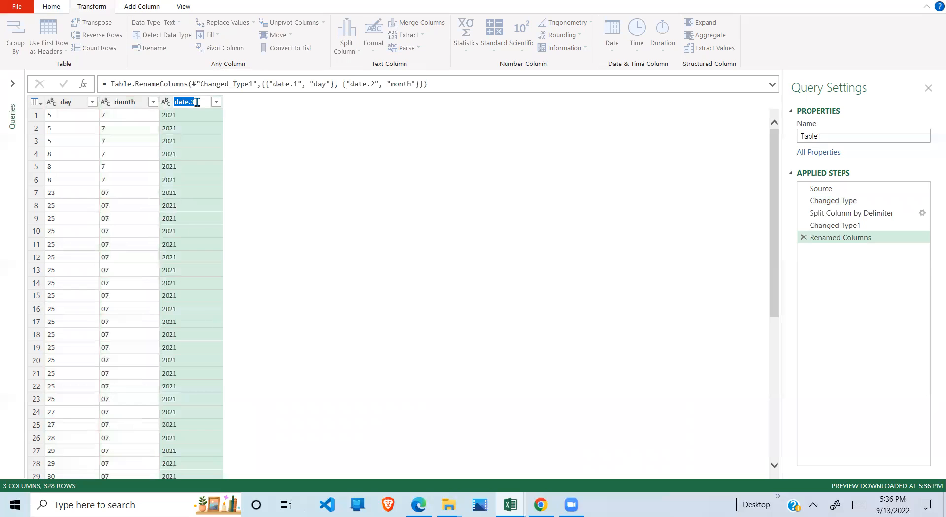
type("year")
key("Return")
left_click(131, 170)
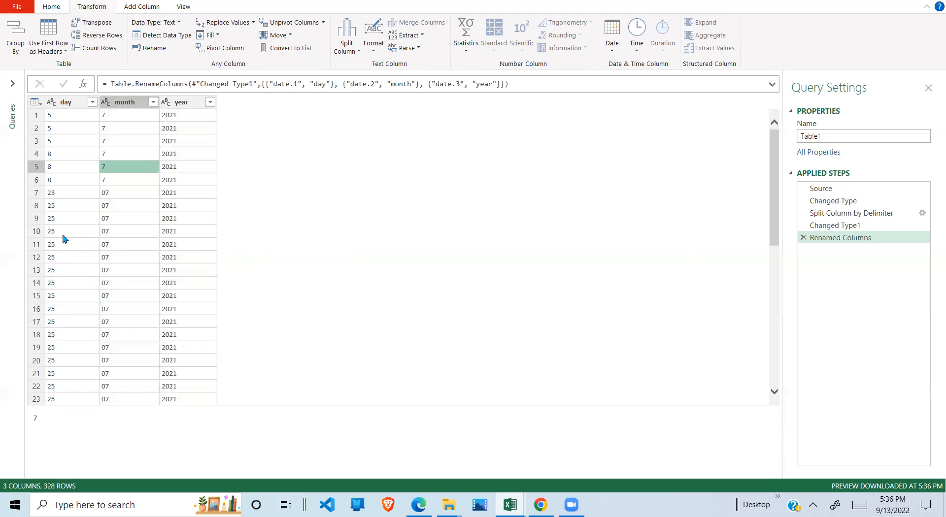
- Start a new custom column and name it AmendedDay
left_click(74, 115)
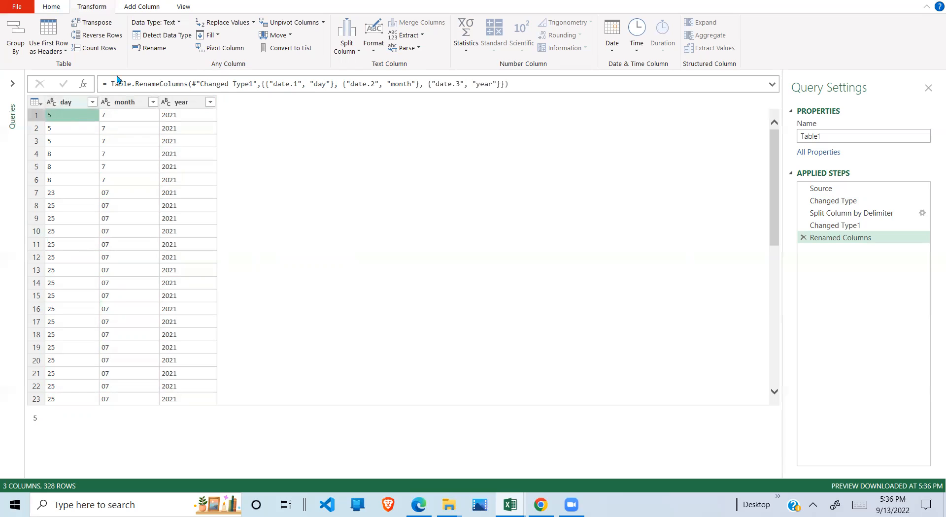
left_click(143, 6)
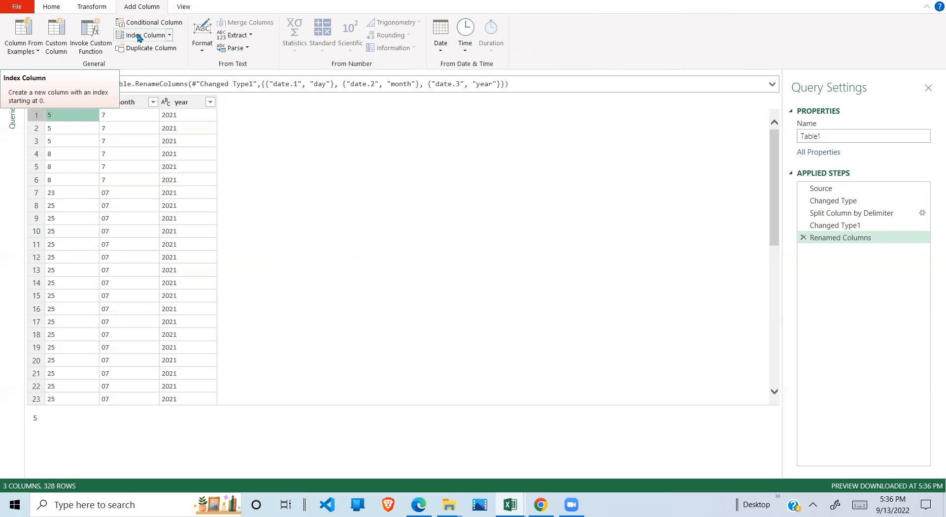
left_click(58, 37)
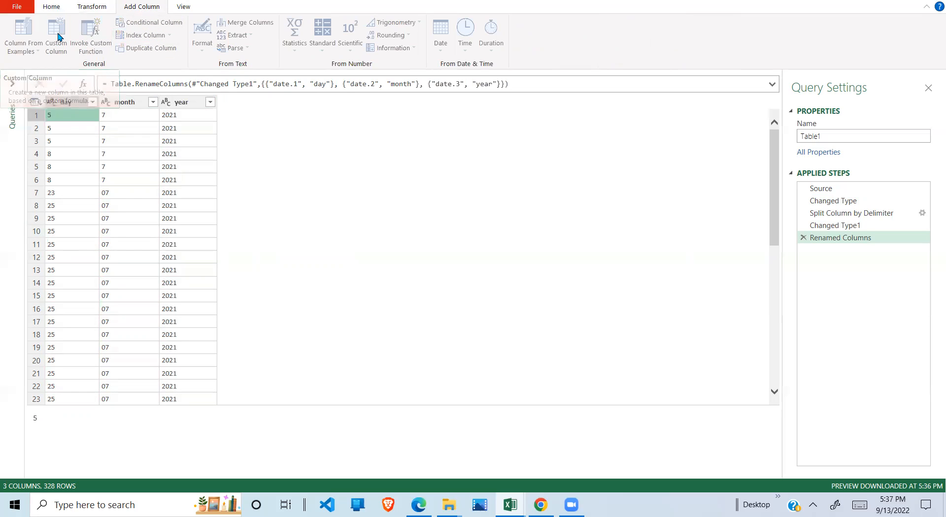
key("BackSpace")
key("BackSpace")
key("BackSpace")
key("BackSpace")
key("BackSpace")
key("BackSpace")
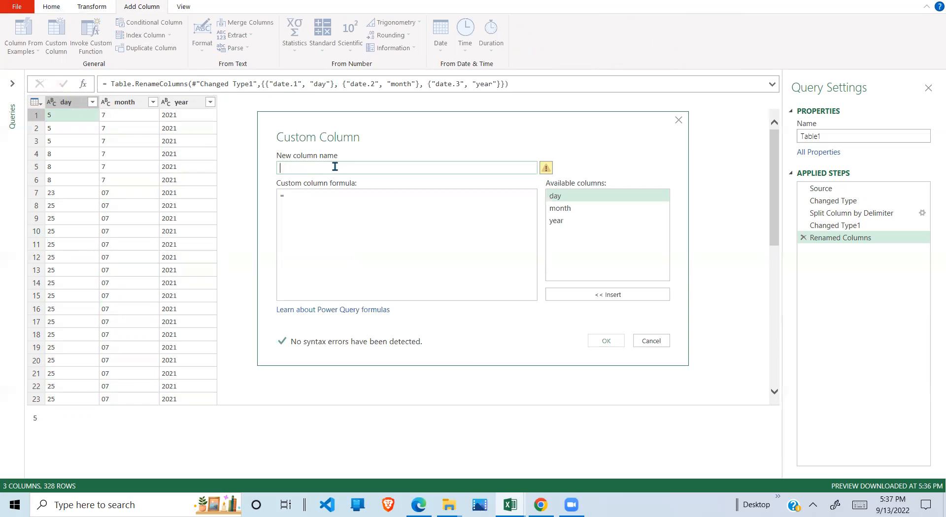
type("AmendedDay")
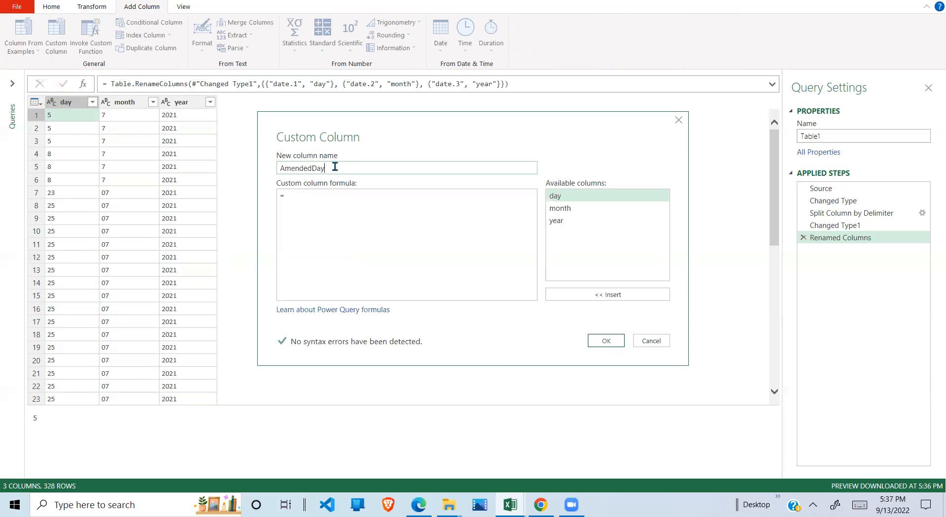
- Begin the AmendedDay formula with the condition if Text.Length([day]) = 1
left_click(311, 195)
type("if")
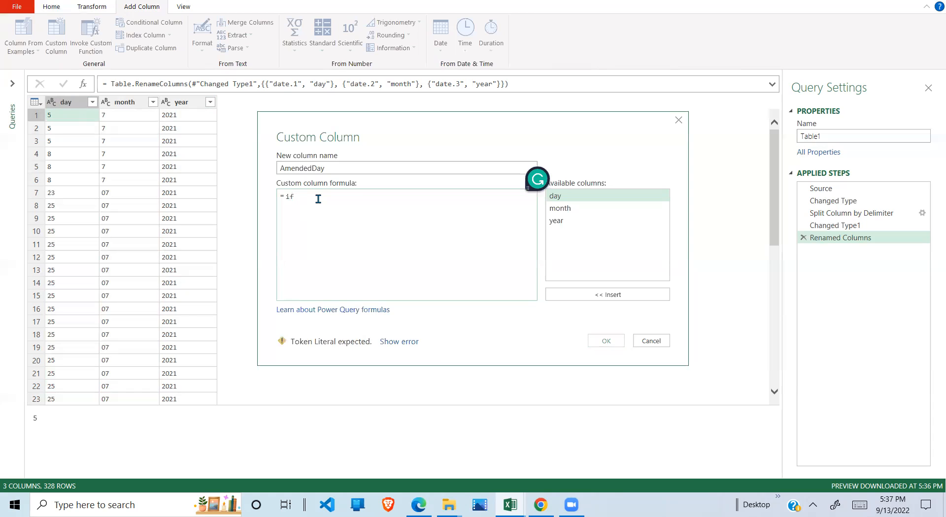
type(" T")
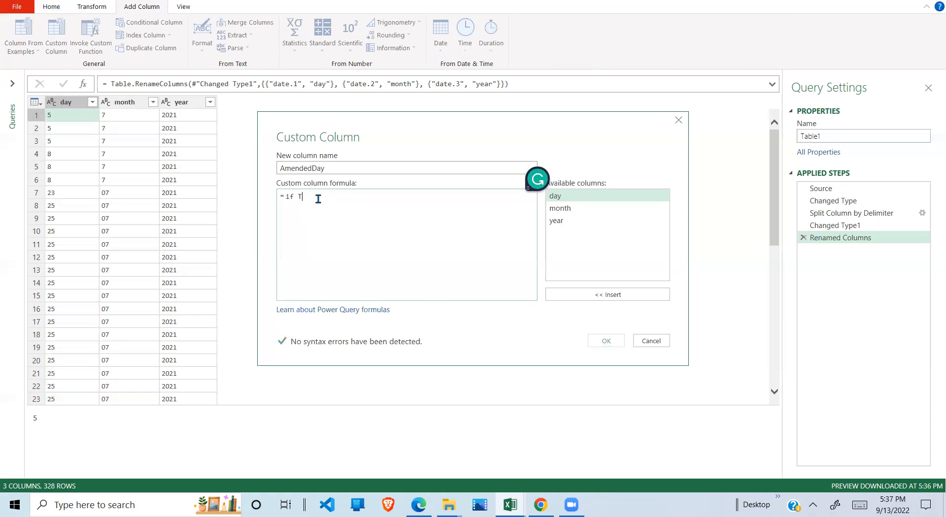
type("ext.Length")
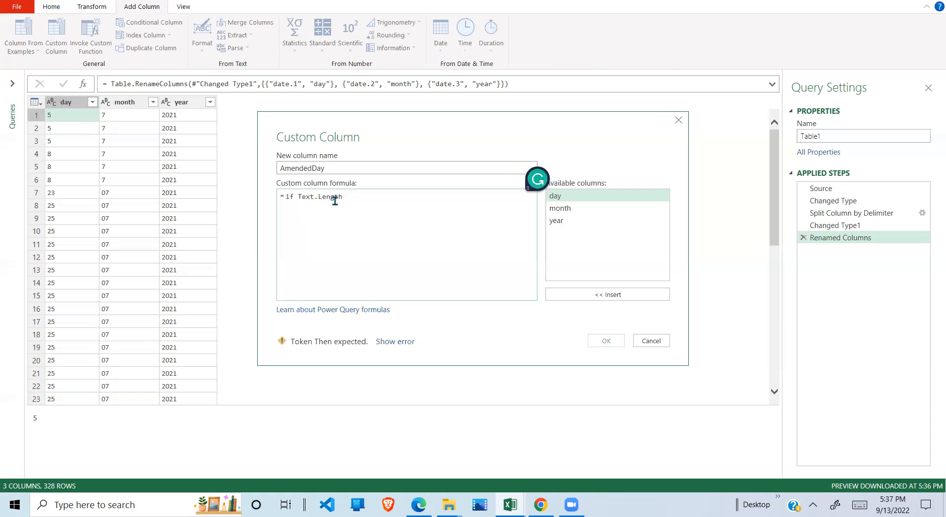
type("(")
left_click(322, 198)
left_click(433, 207)
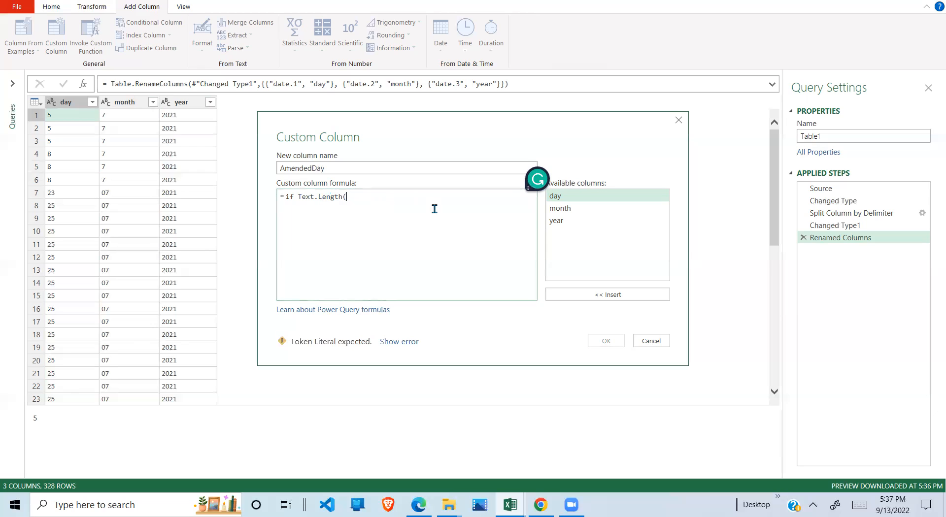
double_click(566, 197)
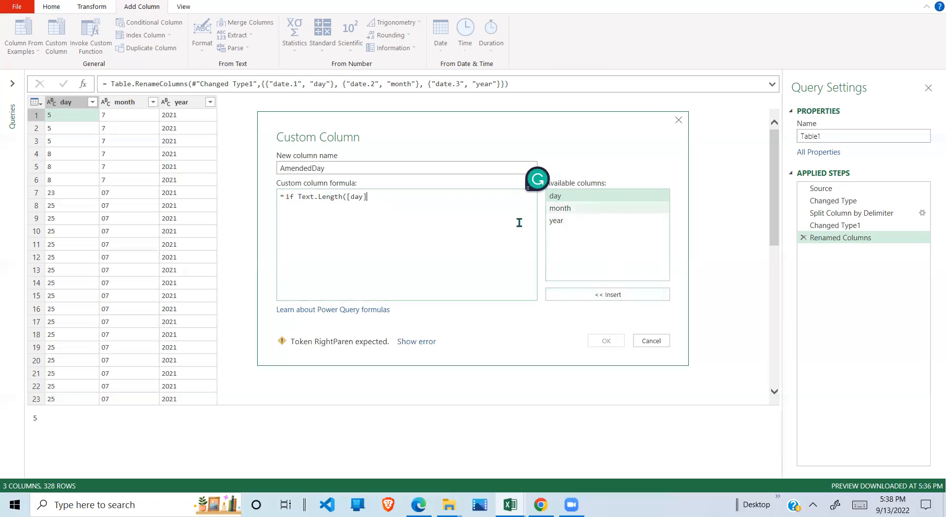
type(")")
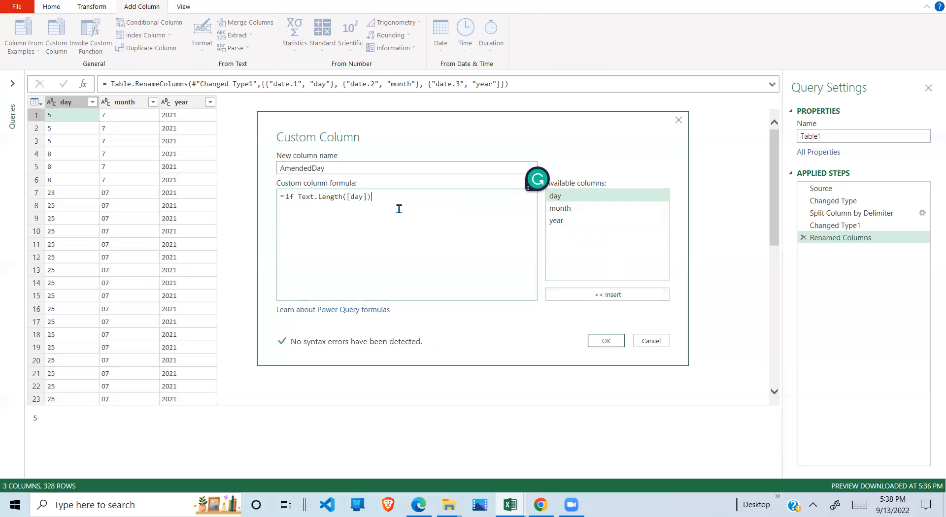
type(" = ")
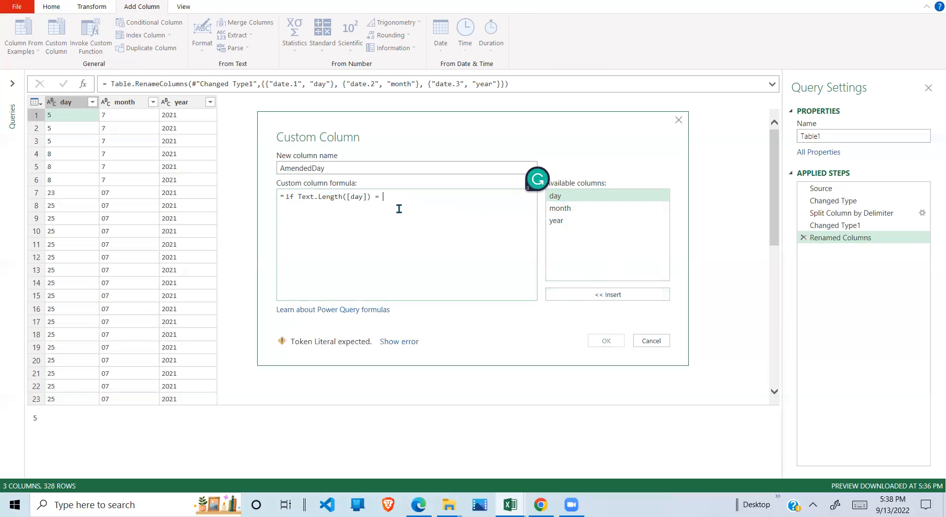
type("1")
- Complete the AmendedDay formula with then "0"&[day] else [day], and create the column
key("Return")
type("then")
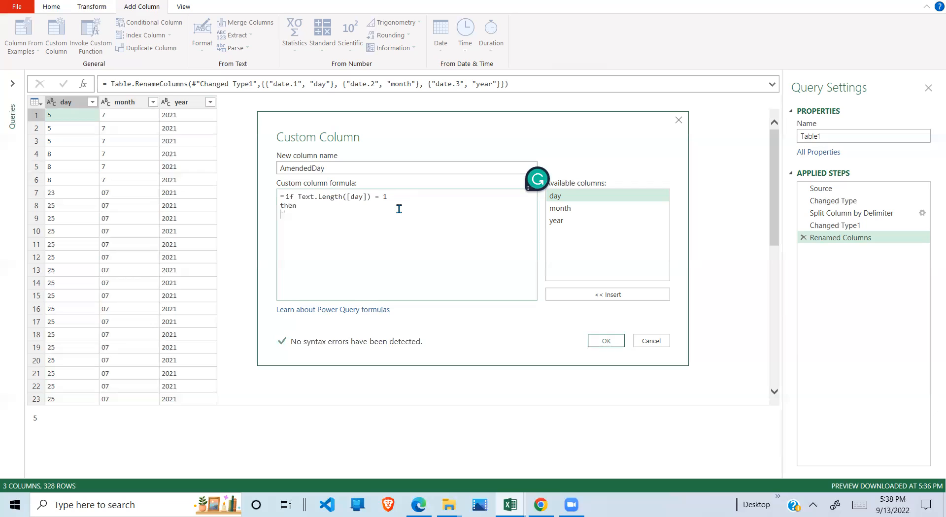
type("\"0\"")
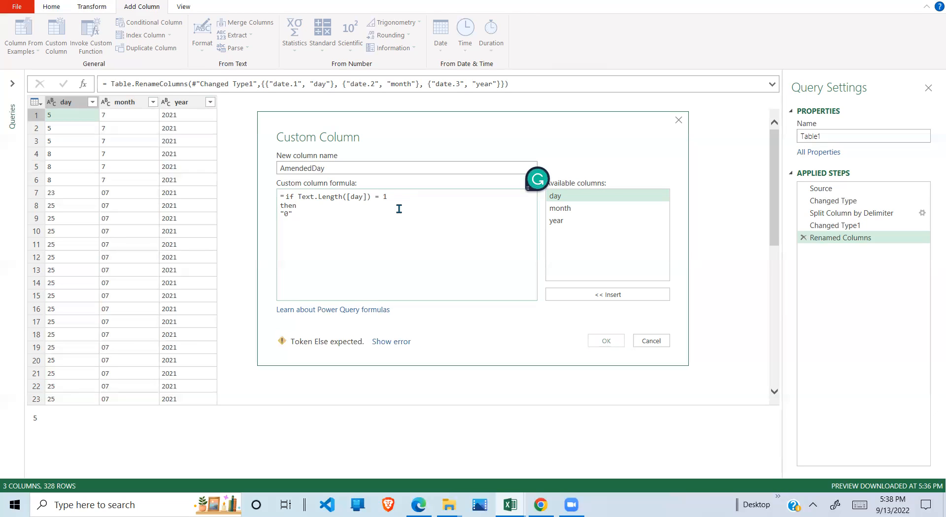
type("&")
double_click(558, 197)
key("Return")
type("else")
key("Return")
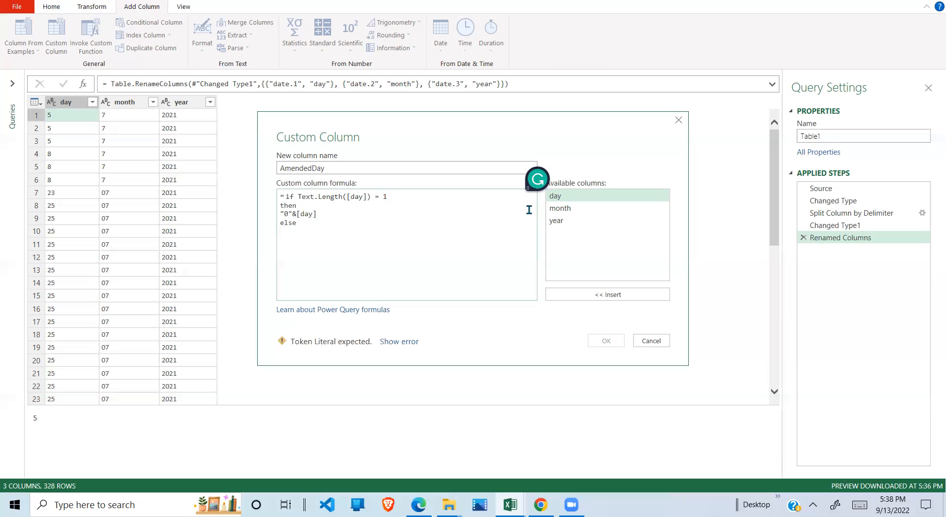
double_click(555, 195)
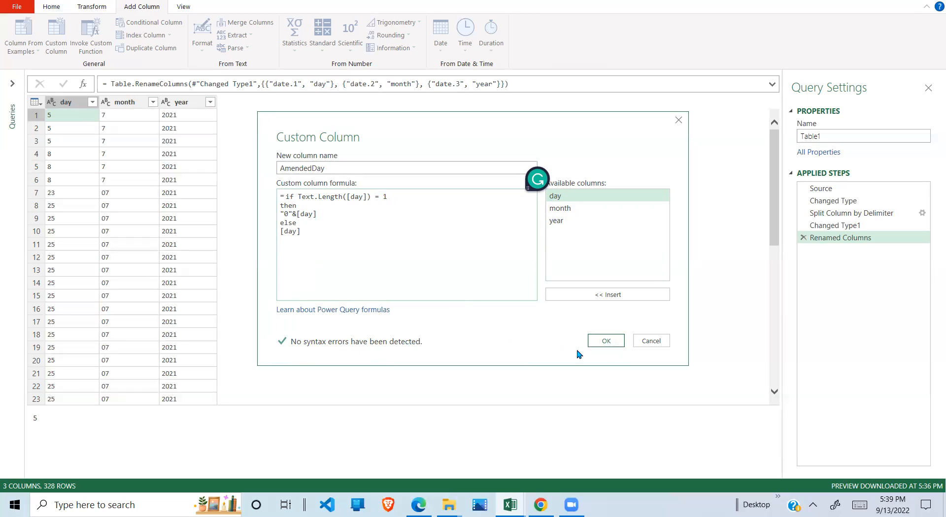
left_click(609, 341)
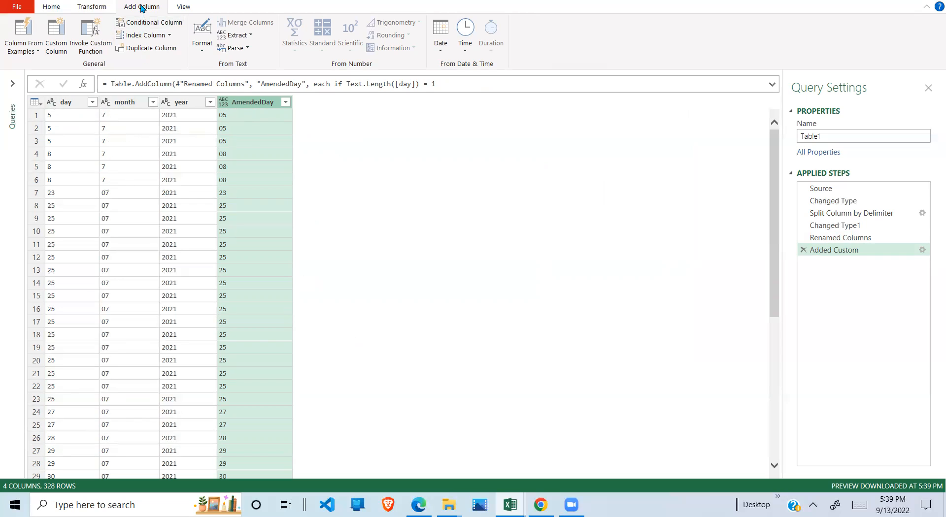
- Start another custom column and name it AmendedMonth
left_click(56, 35)
left_click(341, 169)
key("BackSpace")
type("AmendedMonth")
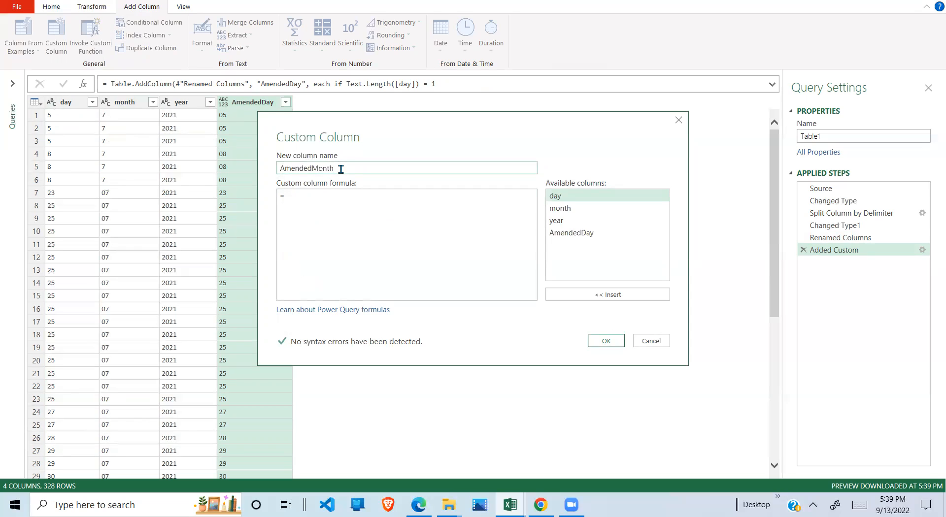
- Begin the AmendedMonth formula with the condition if Text.Length([month]) =1
left_click(313, 204)
type("if Text")
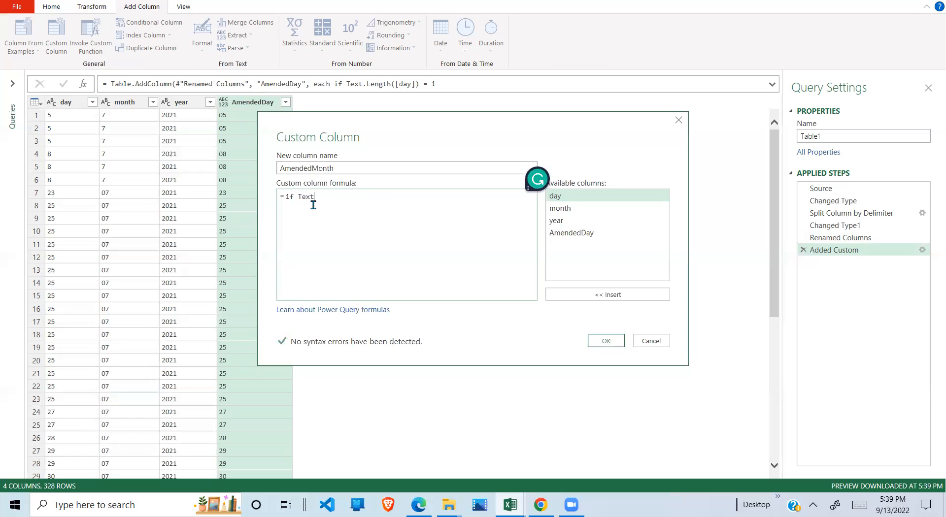
type(".Length(")
double_click(566, 210)
type(") ")
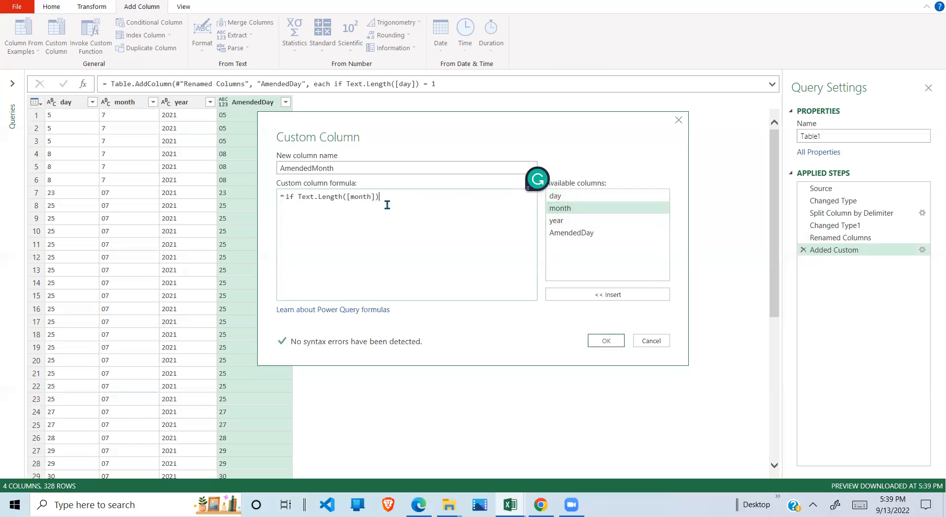
type("=1")
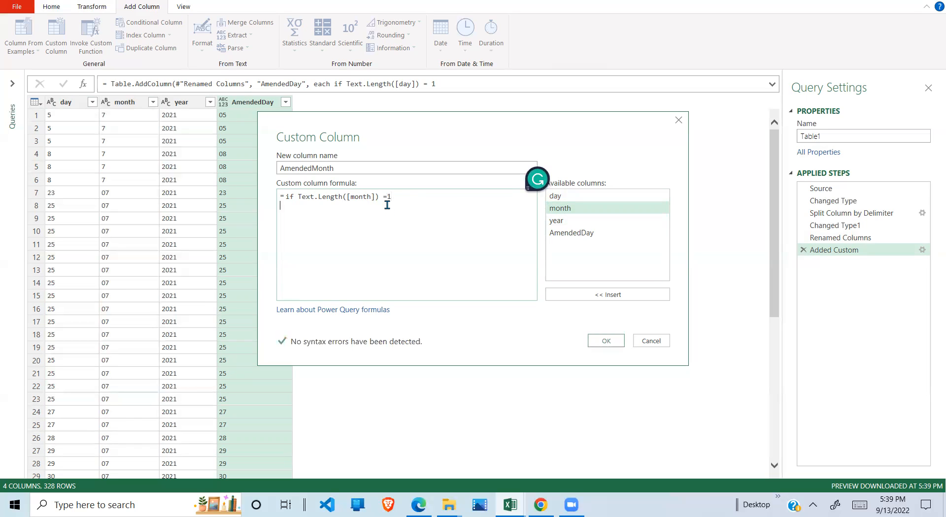
- Complete the AmendedMonth formula with then "0"&[month] else [month], and create the column
key("Return")
type("then ")
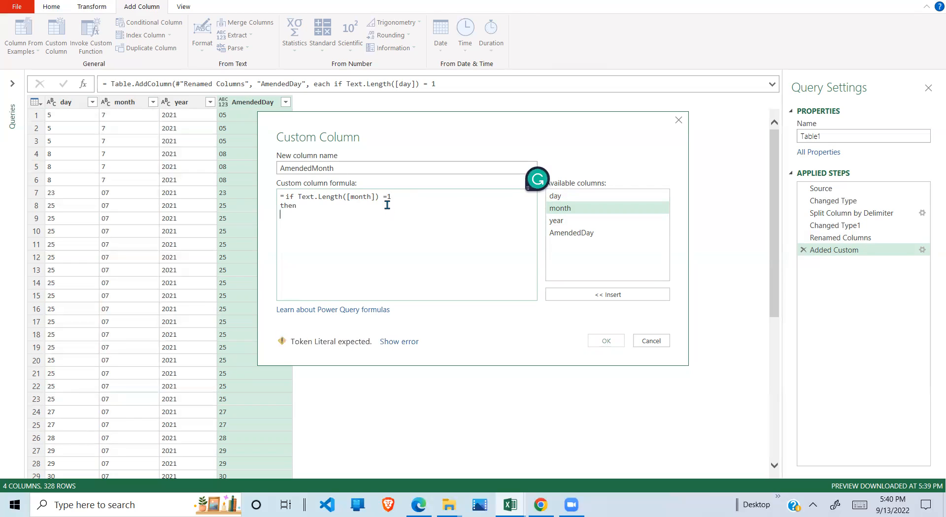
type("\"")
type("0")
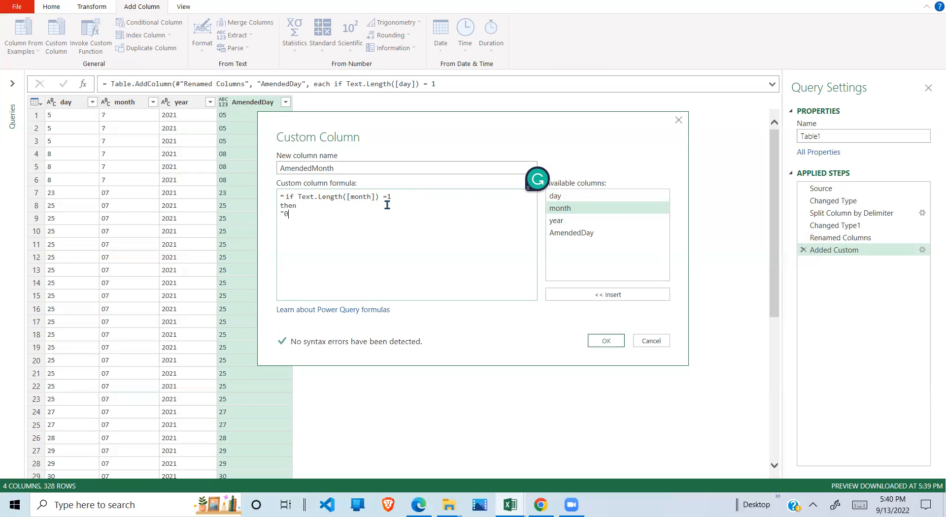
type("\"&")
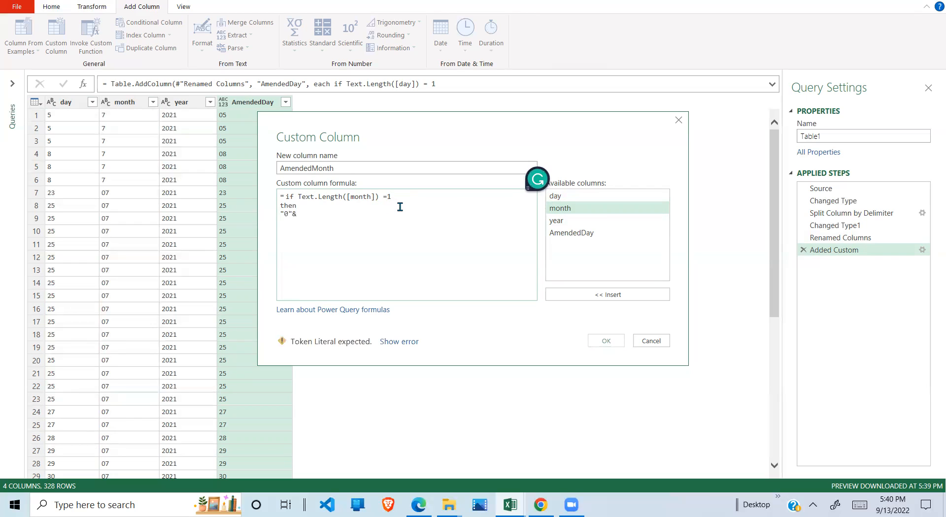
double_click(566, 211)
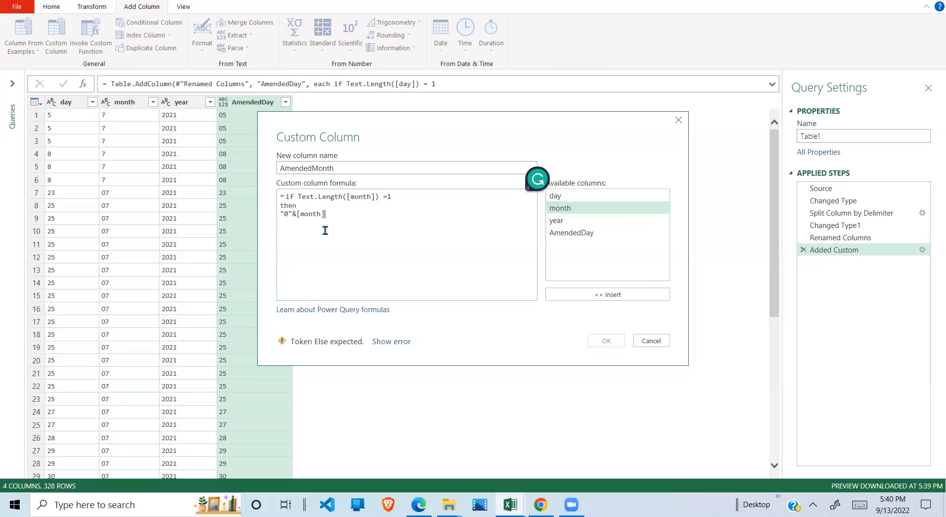
key("Return")
type("else")
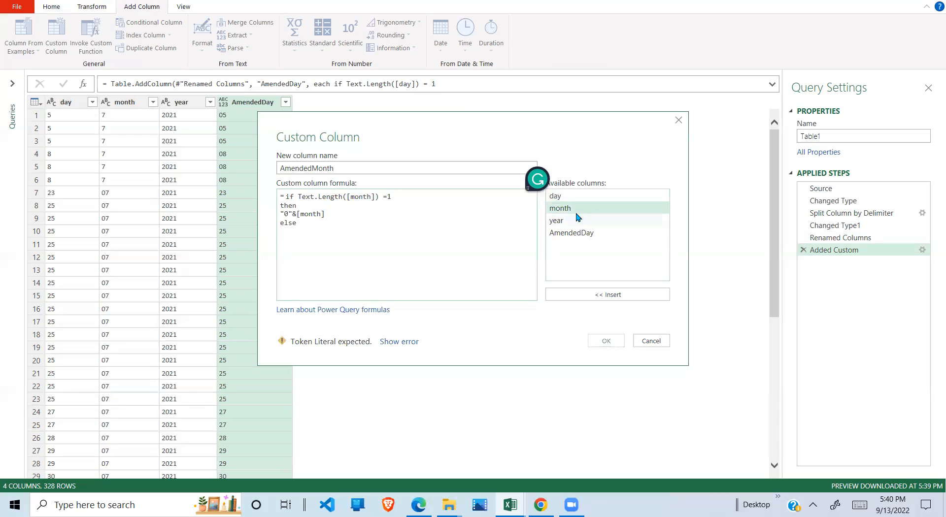
double_click(579, 211)
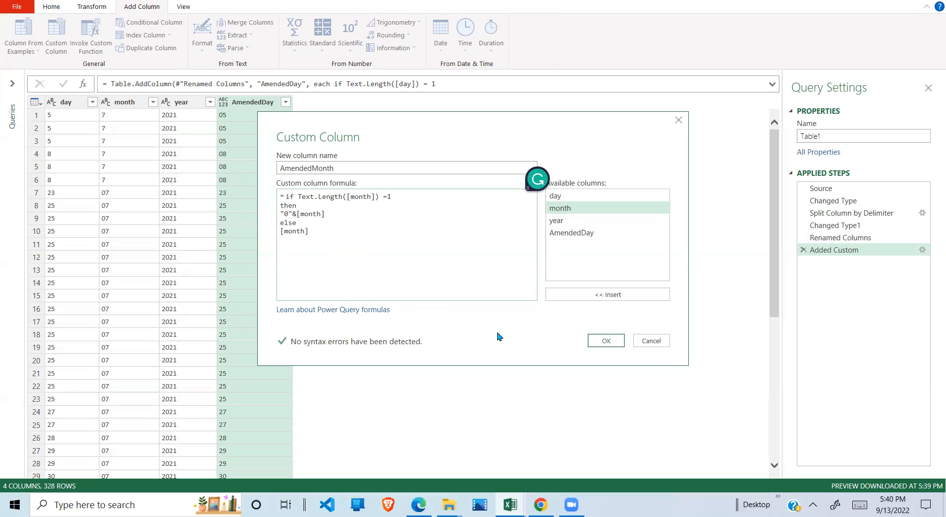
left_click(609, 344)
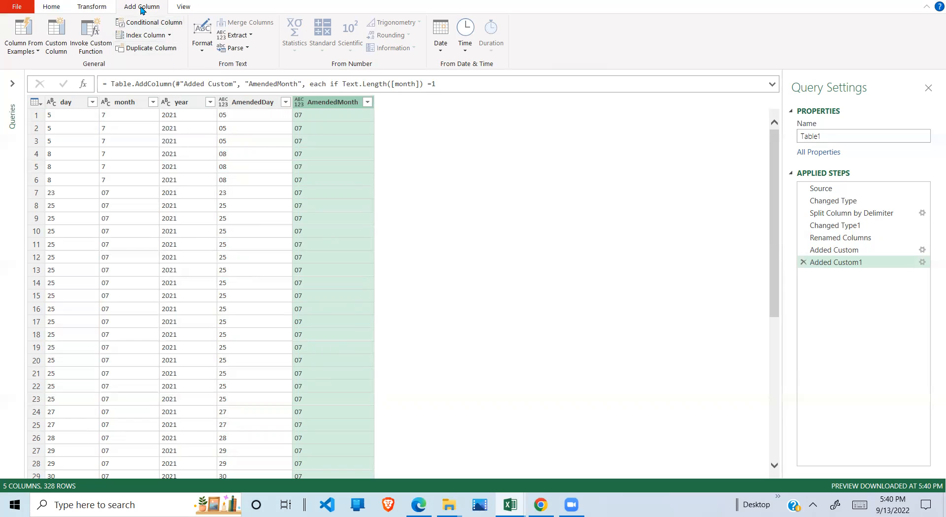
- Start a further custom column and name it FinalDate
left_click(57, 49)
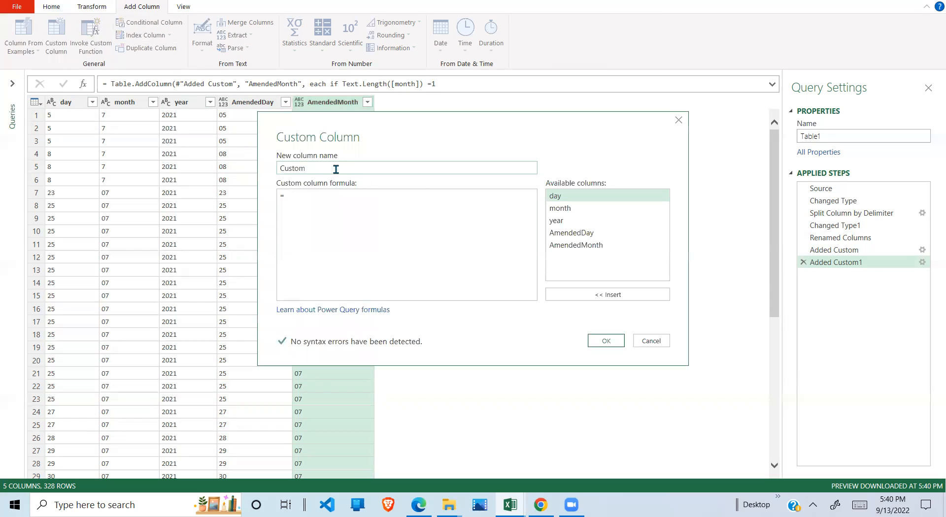
key("BackSpace")
key("BackSpace")
key("BackSpace")
type("F")
- Set the FinalDate formula to [year]&"-"&[AmendedMonth]&"-"&[AmendedDay] and create the column
left_click(302, 197)
double_click(557, 220)
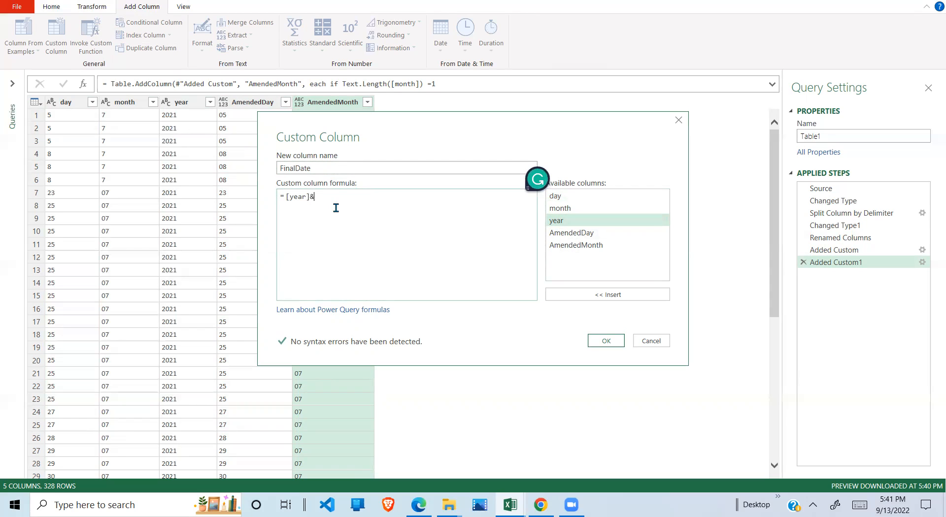
type("\"")
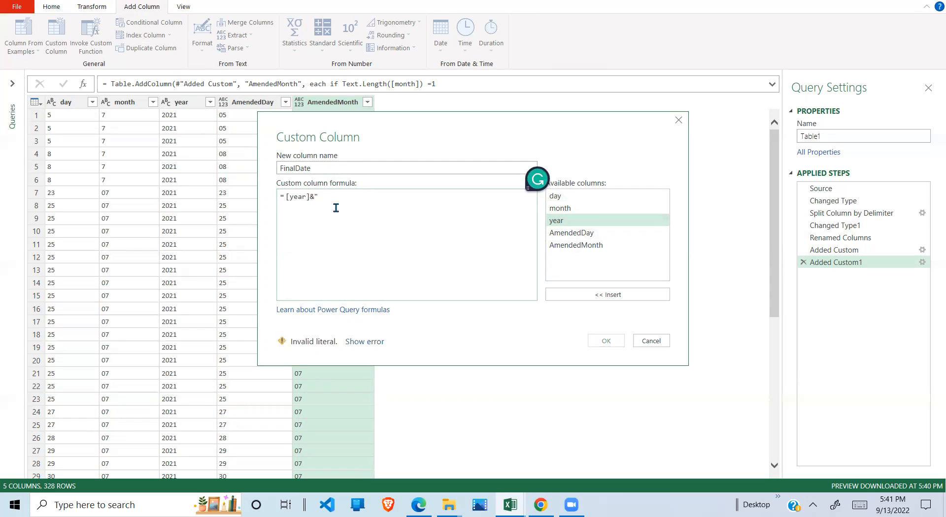
type("-\"&")
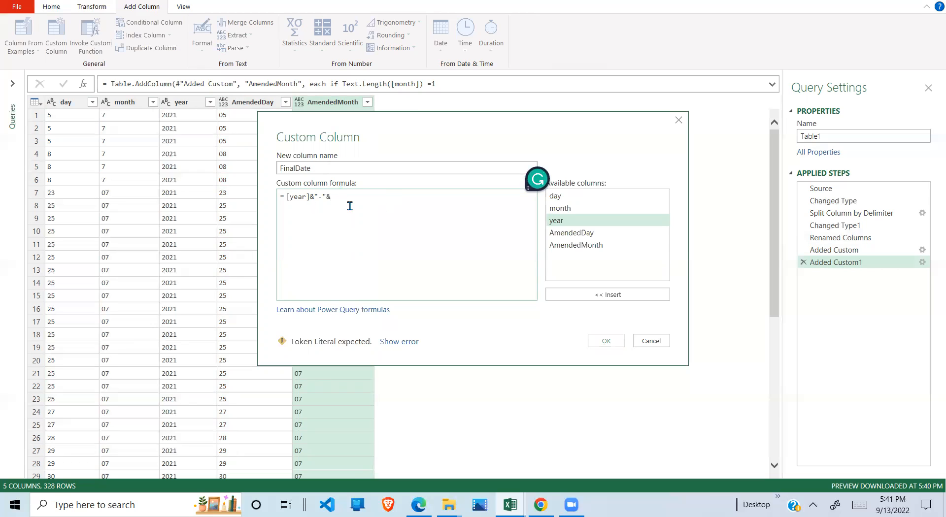
double_click(591, 248)
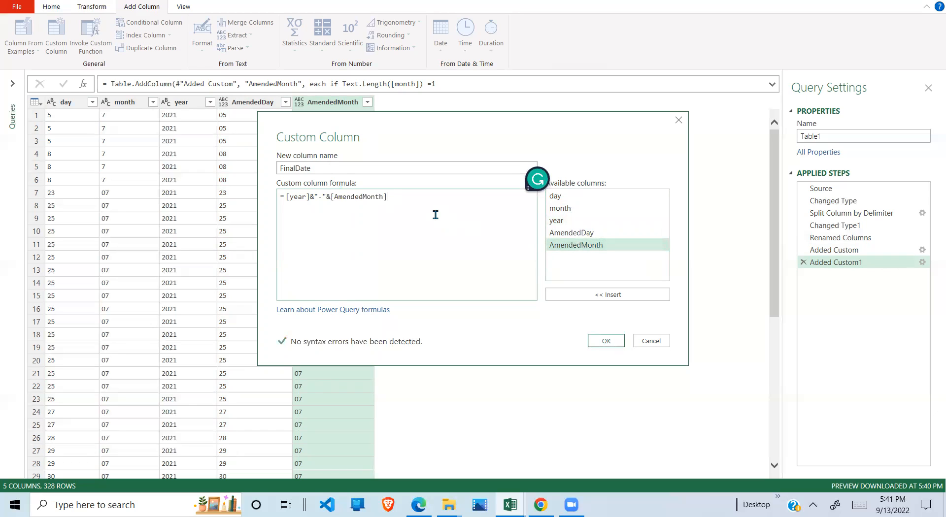
type("\"-\"&")
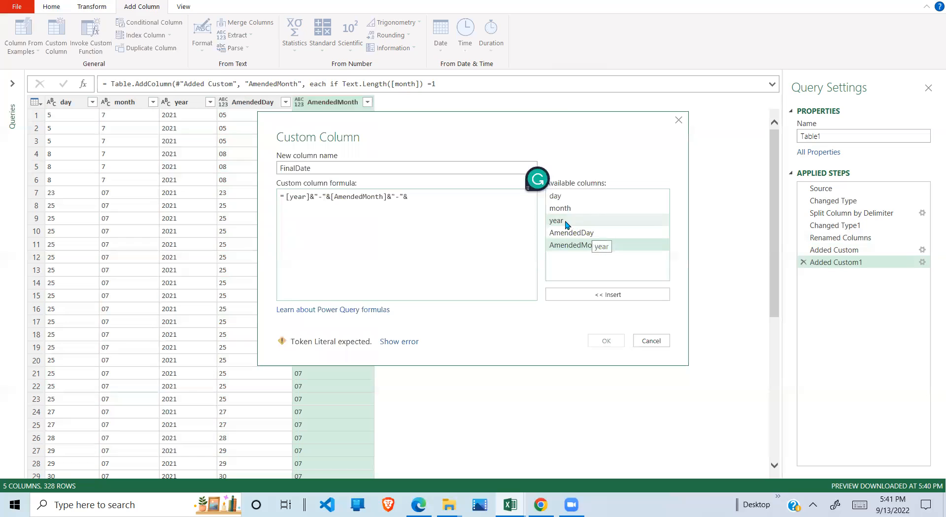
double_click(585, 232)
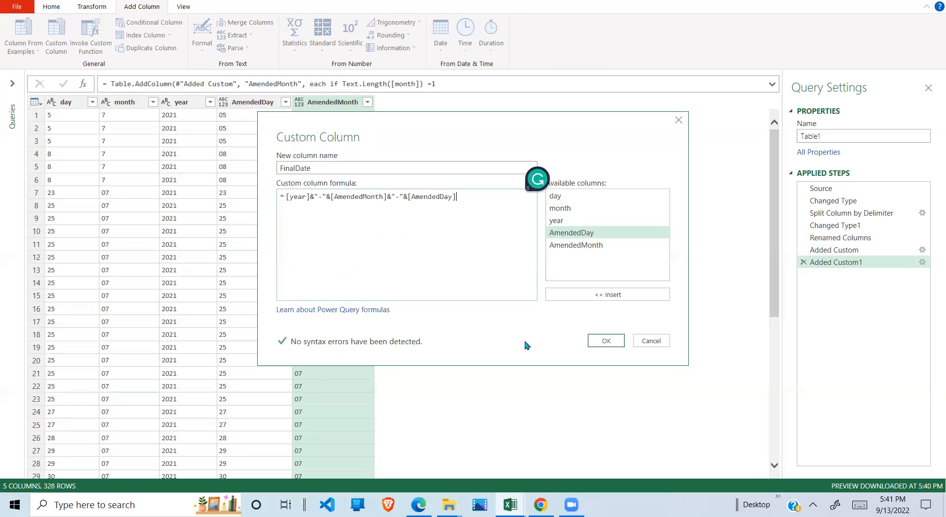
left_click(606, 340)
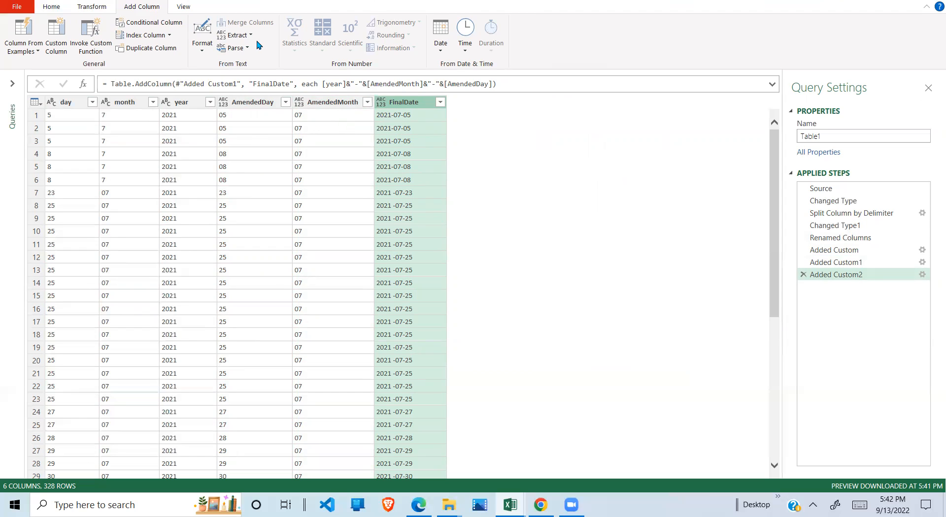
left_click(236, 35)
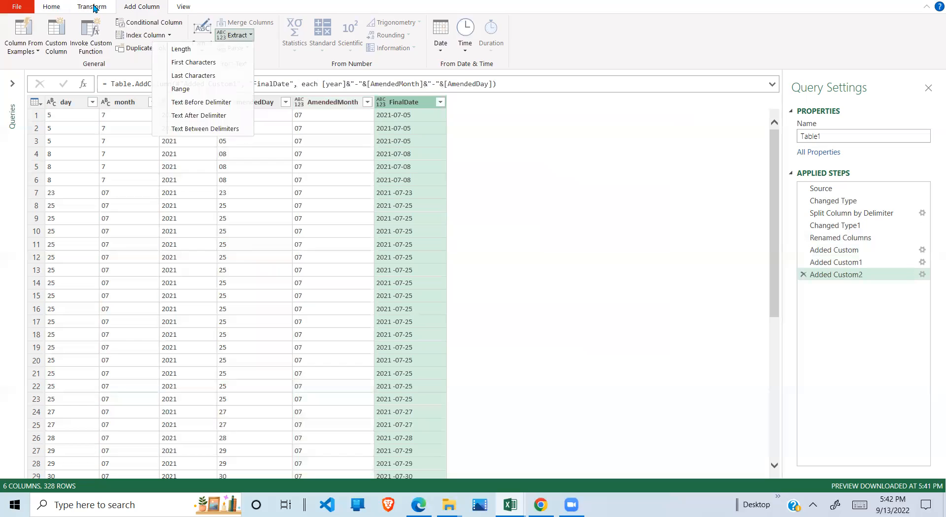
left_click(93, 7)
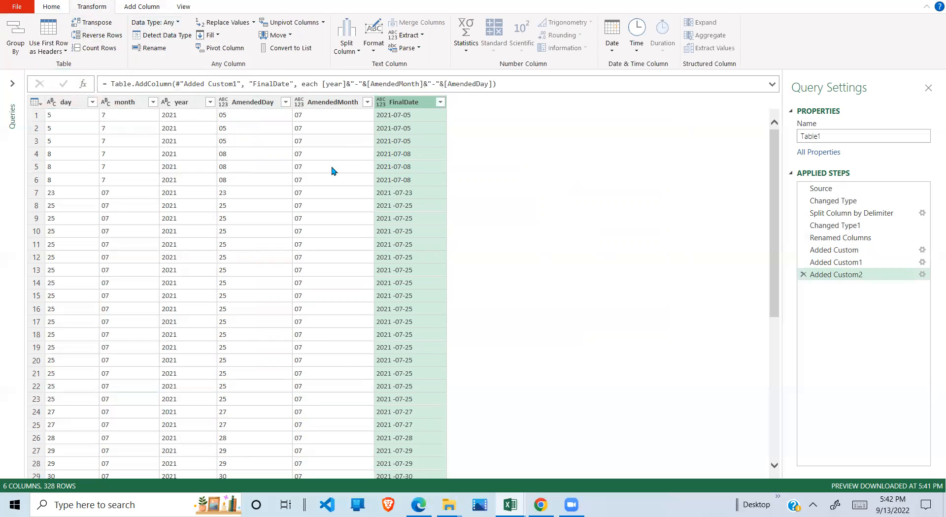
left_click(315, 171)
left_click(352, 269)
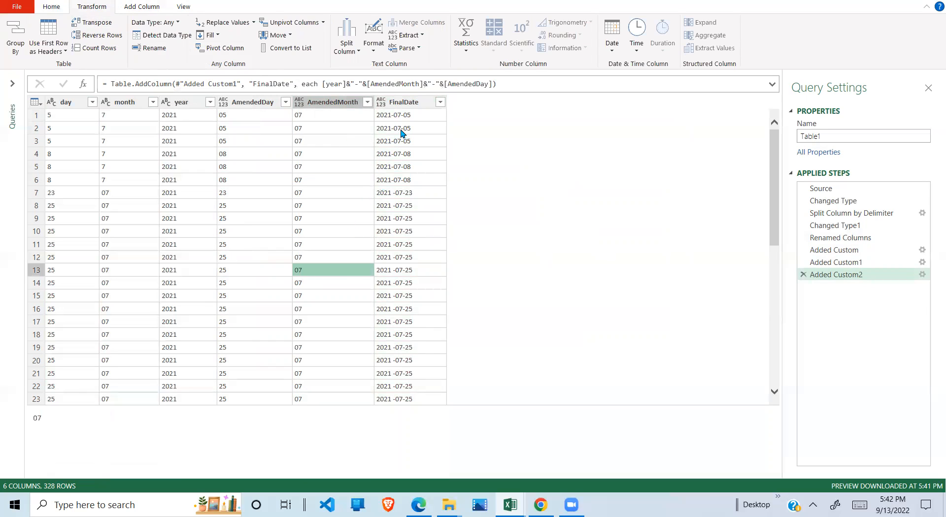
- Remove all columns other than FinalDate from the query
left_click(403, 102)
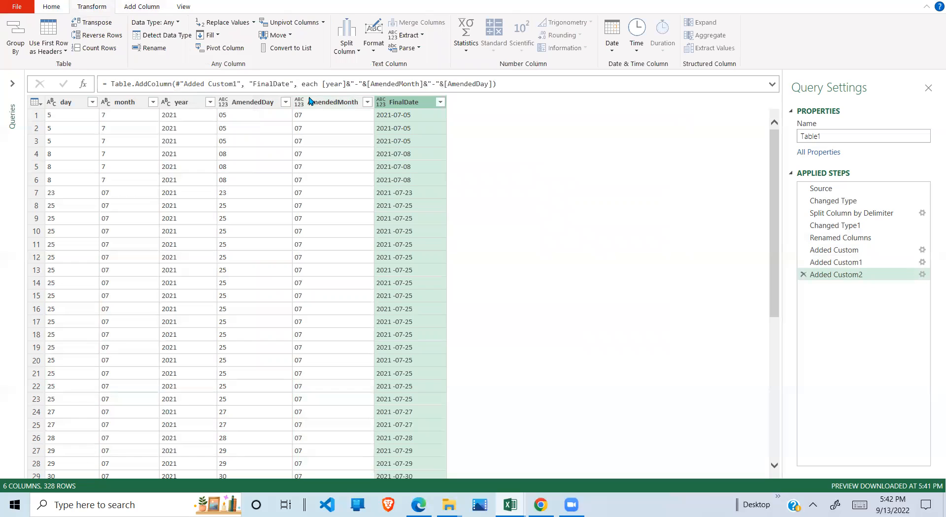
right_click(408, 105)
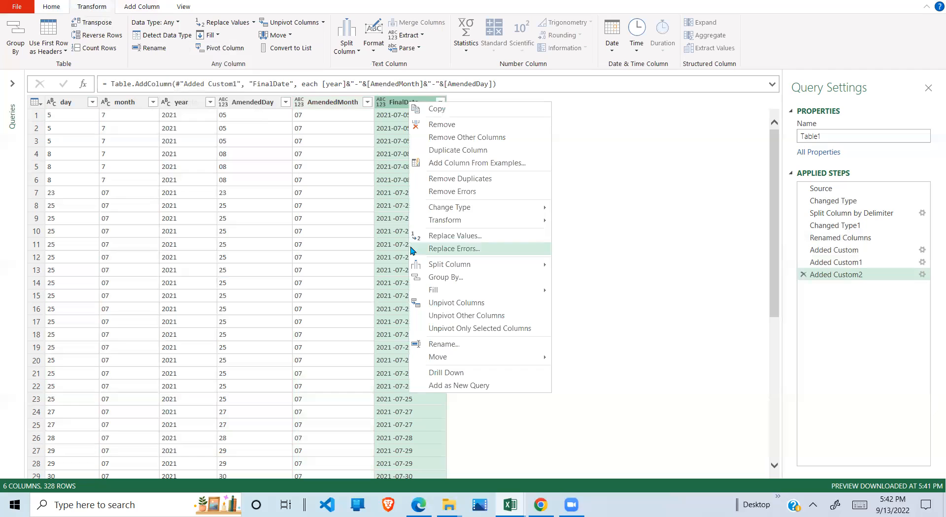
left_click(470, 138)
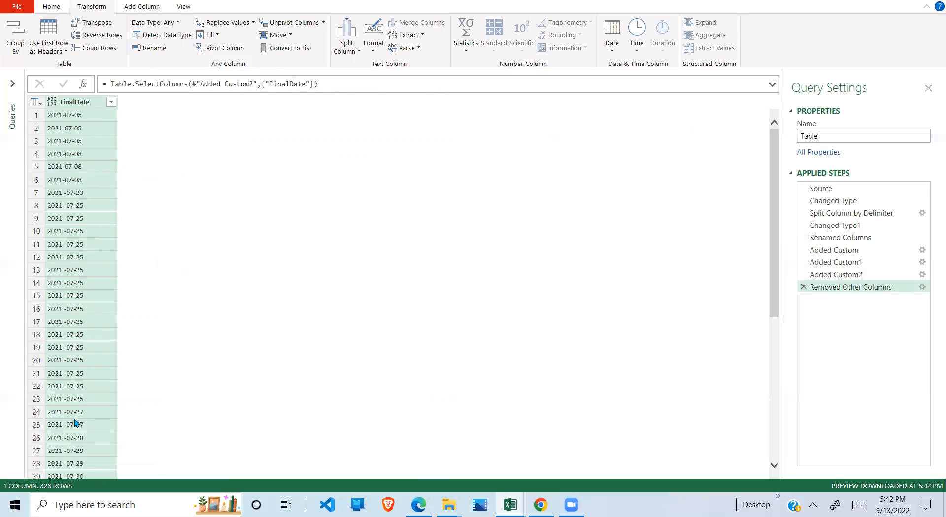
- Close the query editor and load the FinalDate query as a table on a new worksheet
left_click(19, 9)
left_click(54, 63)
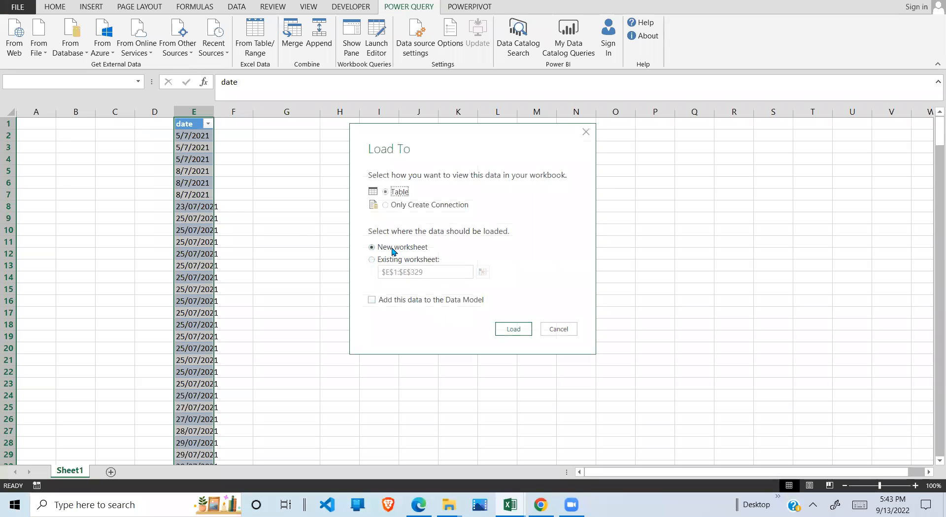
left_click(515, 330)
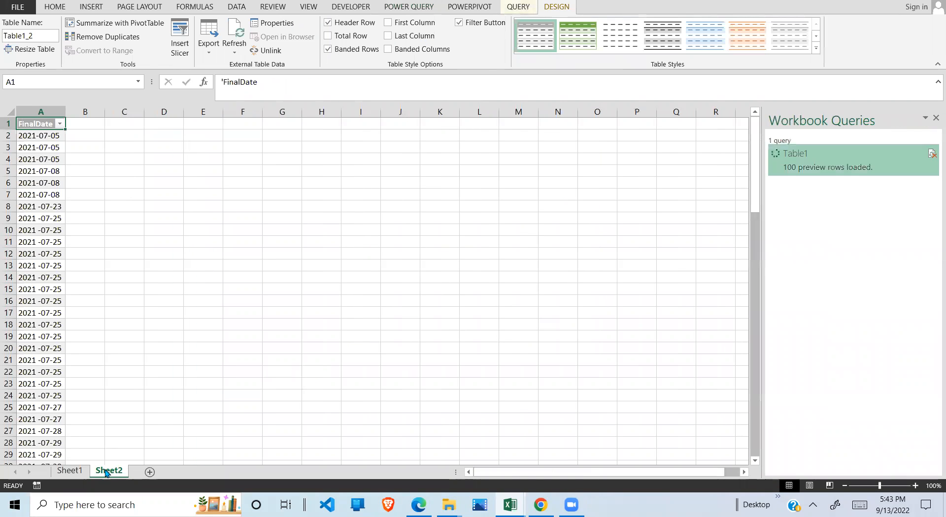
- Examine the format and spacing of the first loaded dates in the FinalDate column at an enlarged view
left_click(37, 197)
left_click(48, 139)
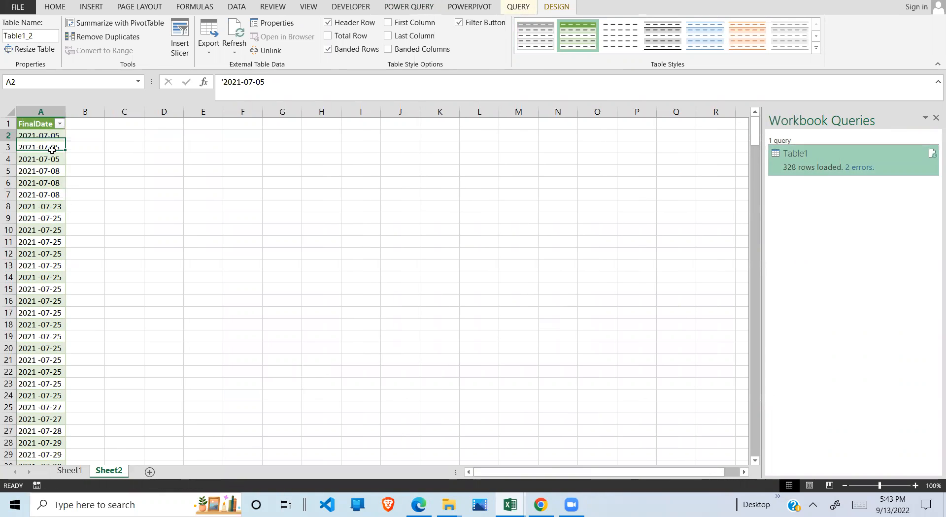
left_click_drag(52, 149, 49, 207)
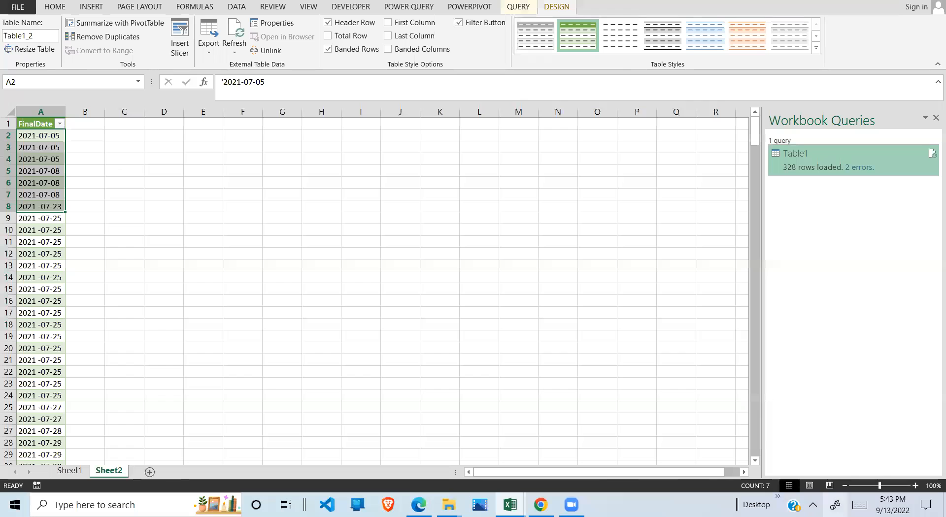
left_click_drag(879, 488, 899, 486)
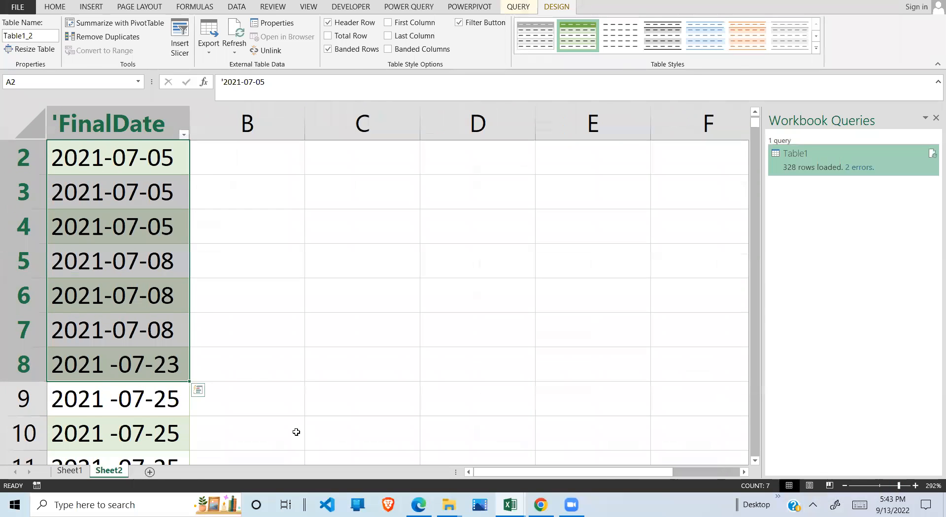
left_click(296, 431)
left_click(181, 334)
left_click(267, 368)
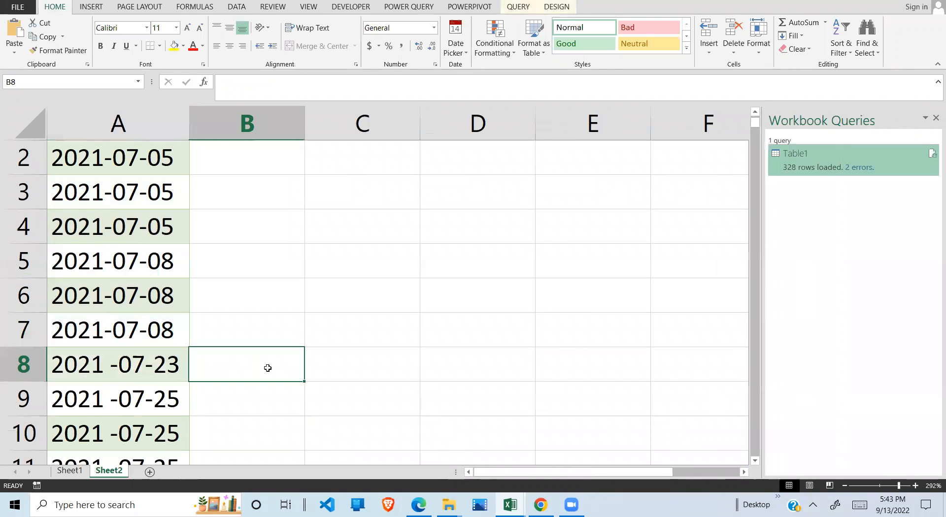